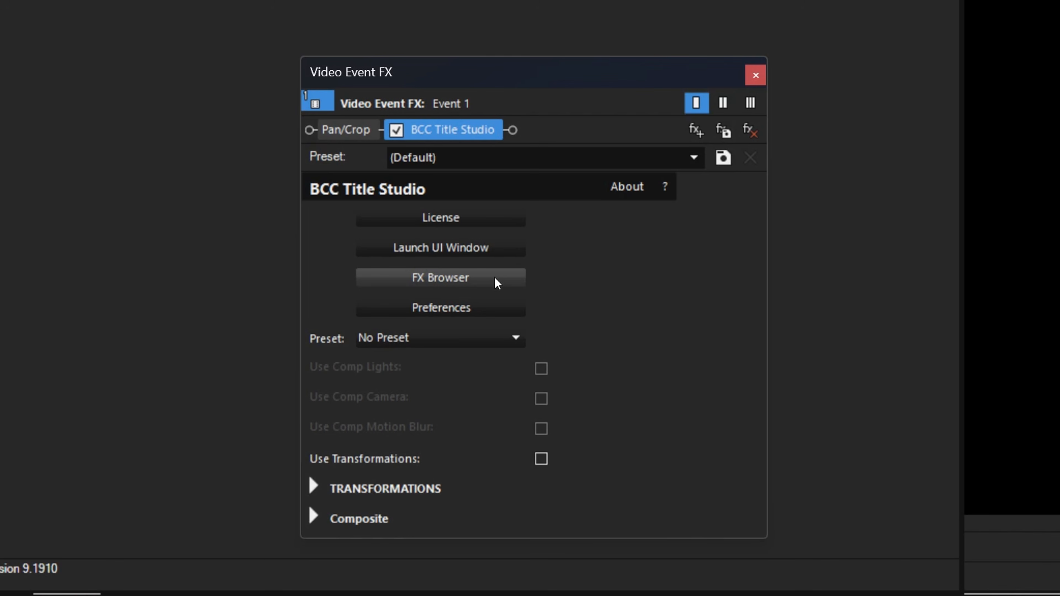
Open the FX Browser, load the SoMe Interaction Pill 01 preset from the Social Media category and preview its animation.
left_click(494, 276)
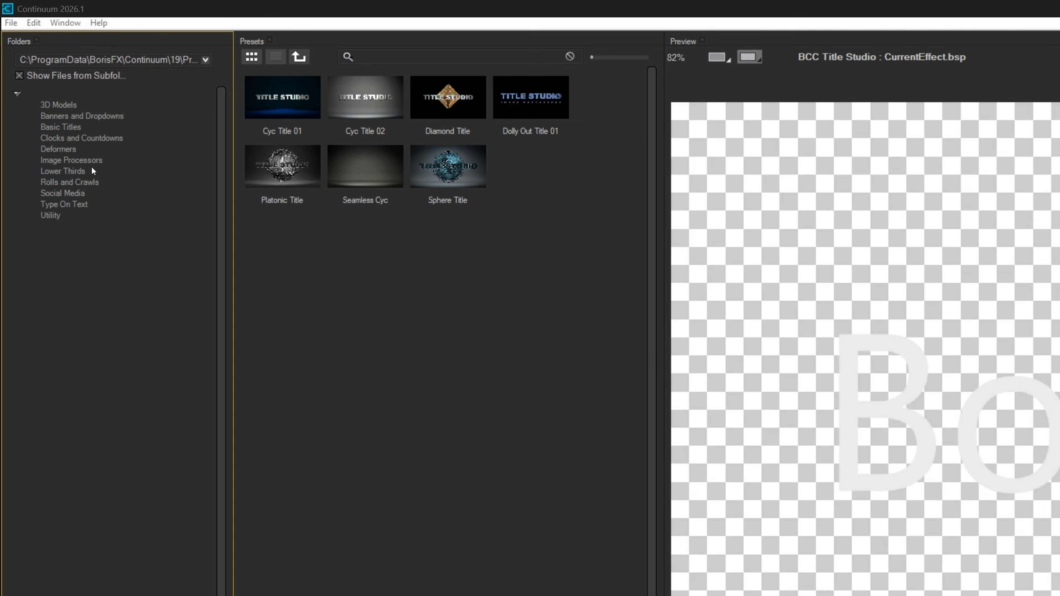
left_click(64, 140)
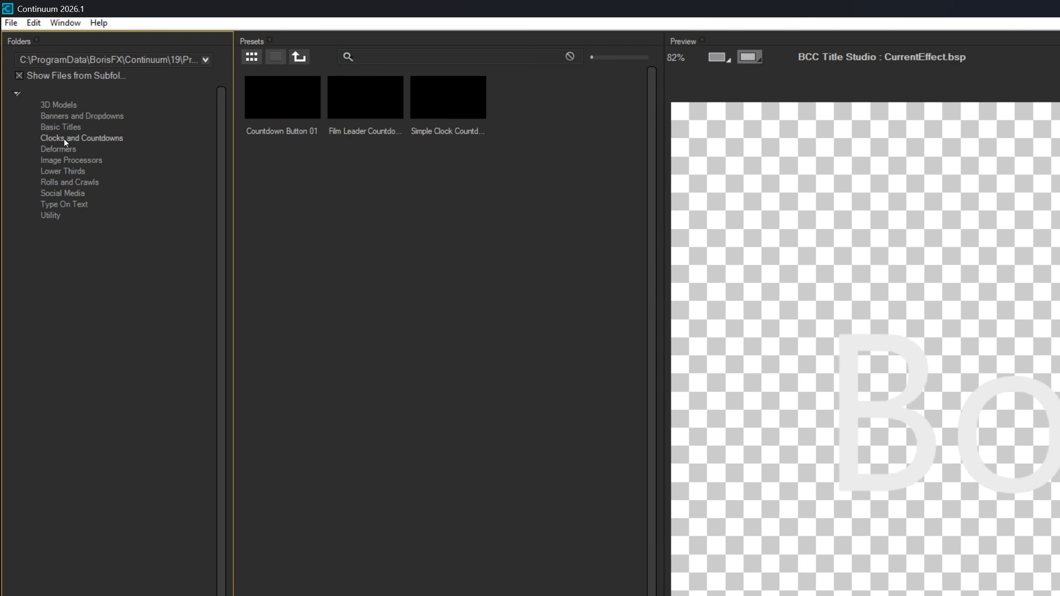
left_click(63, 174)
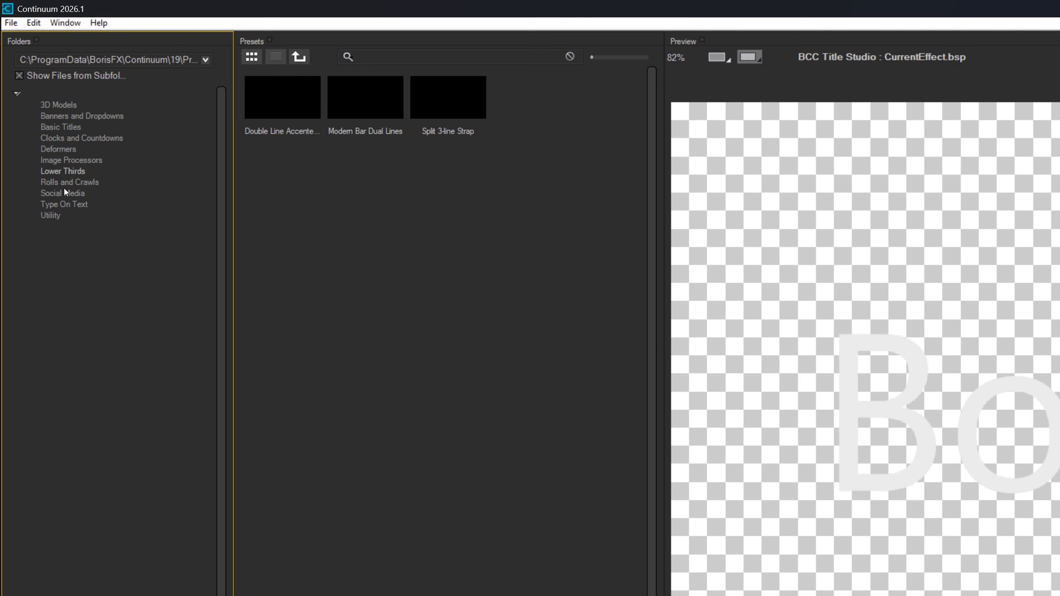
left_click(68, 193)
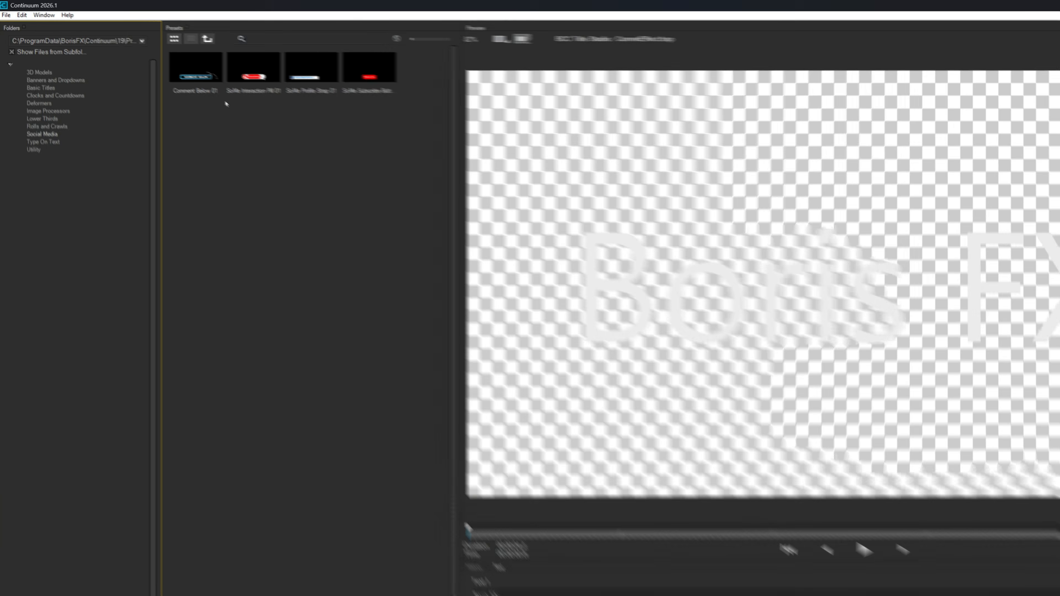
left_click(356, 117)
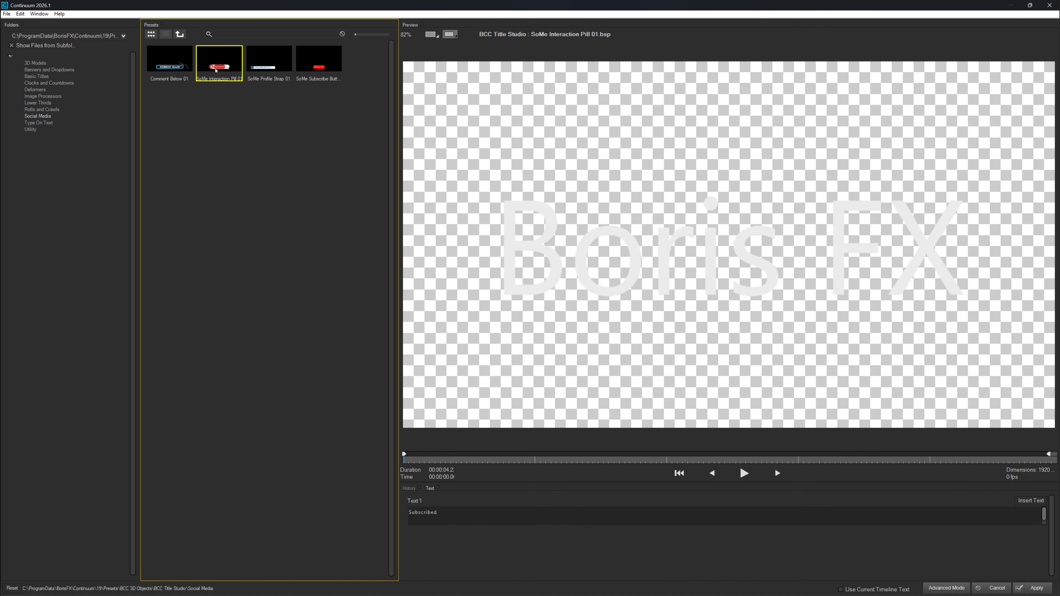
key("space")
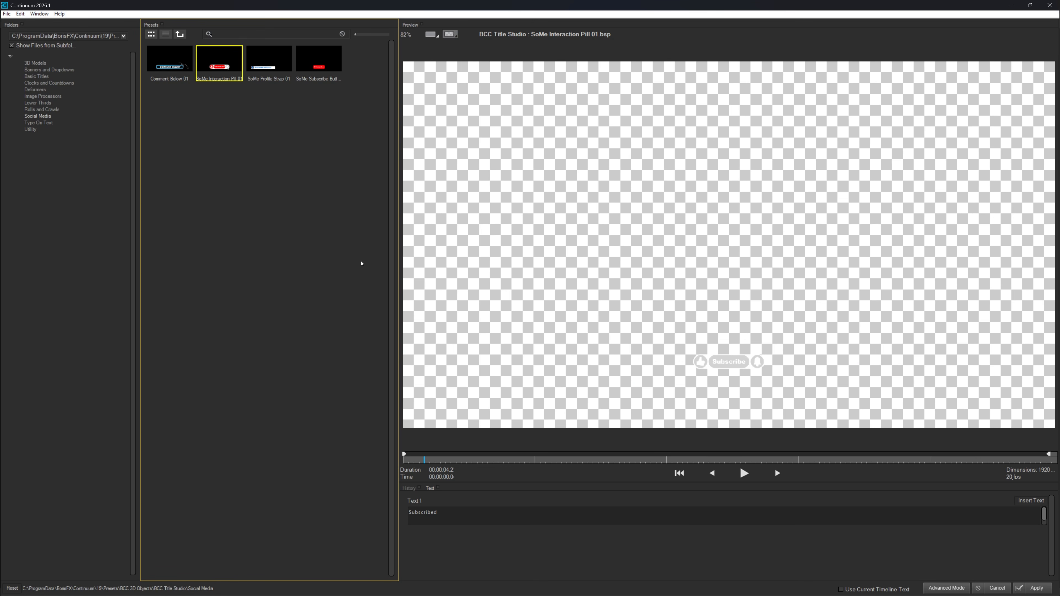
Try compositing the preview over the background, set it to Composite over Black and play the preset's animation.
left_click(453, 39)
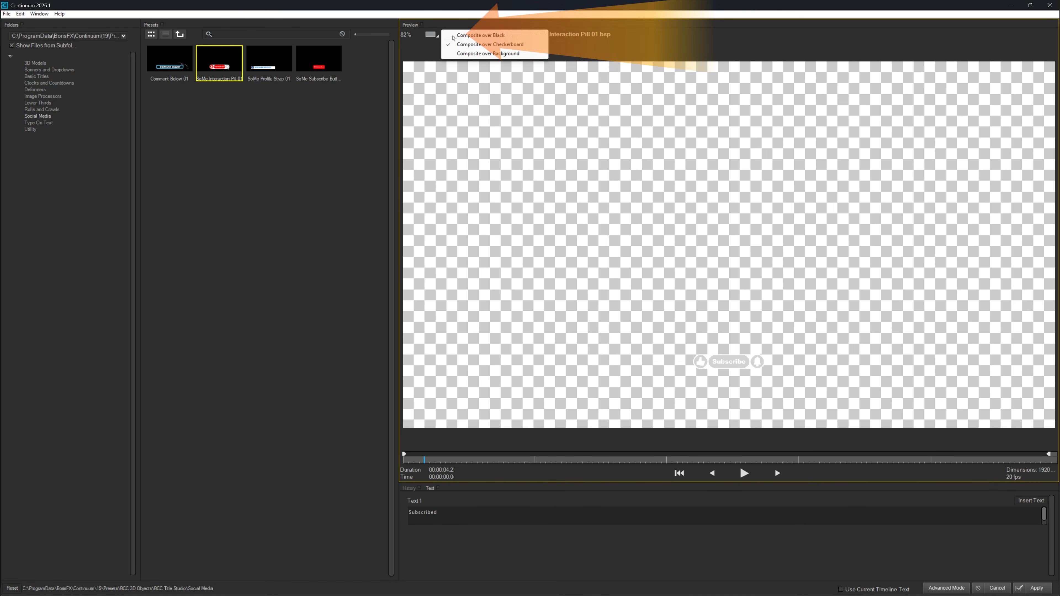
left_click(468, 39)
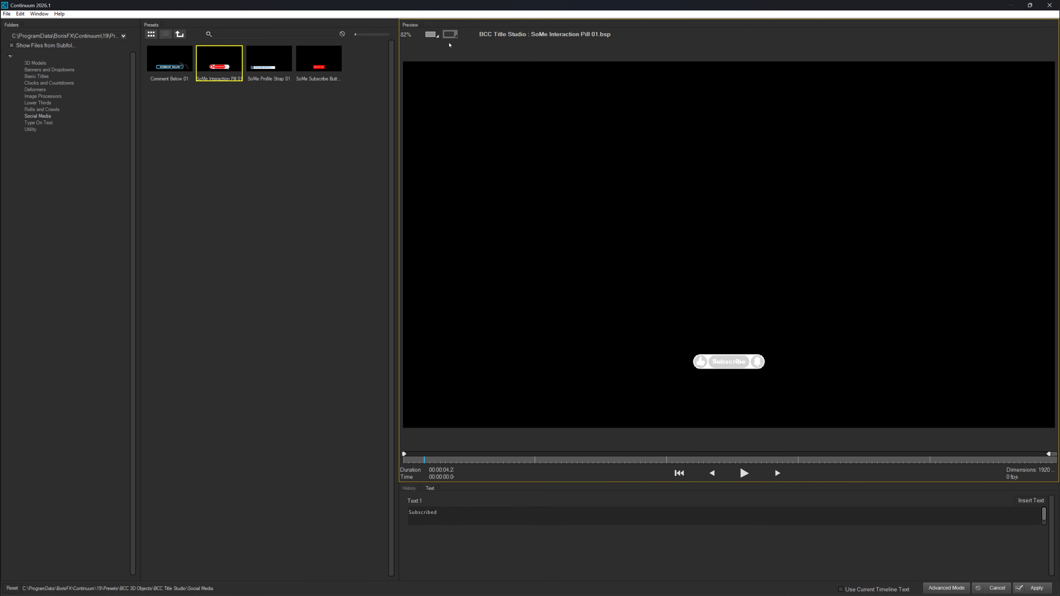
left_click(452, 37)
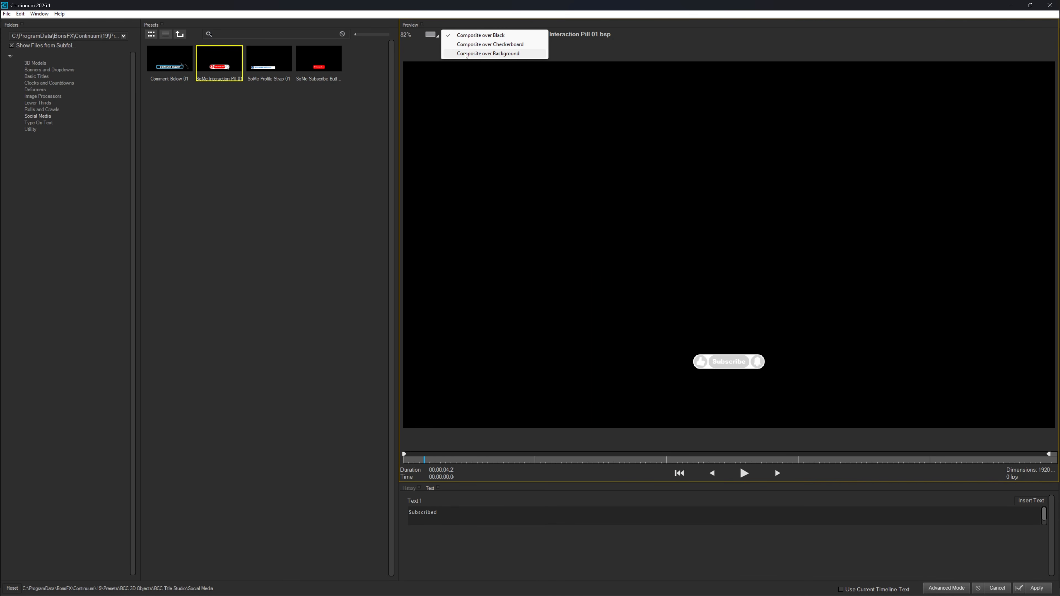
left_click(454, 59)
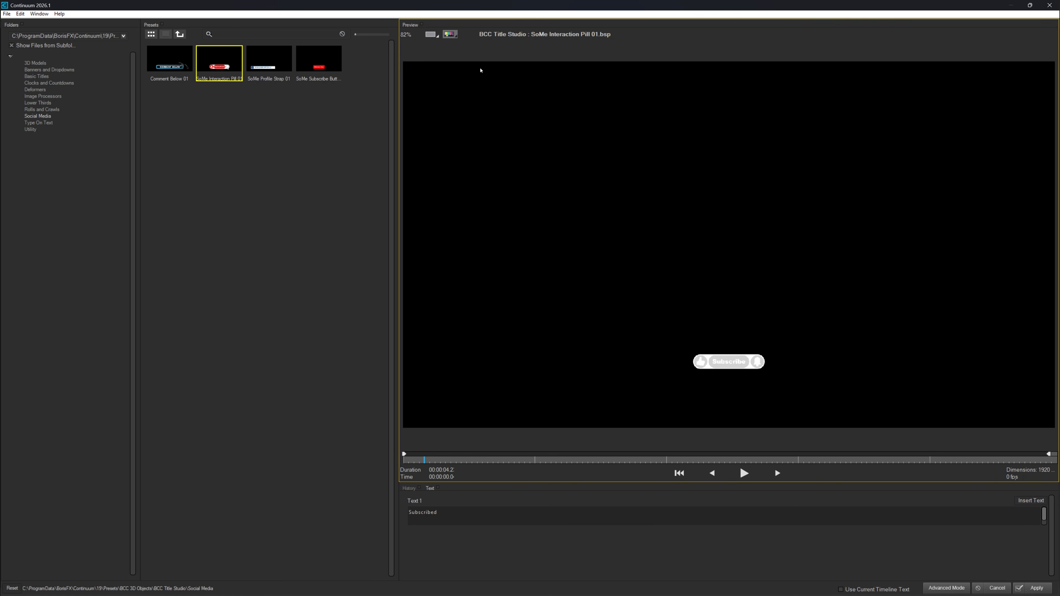
left_click(454, 39)
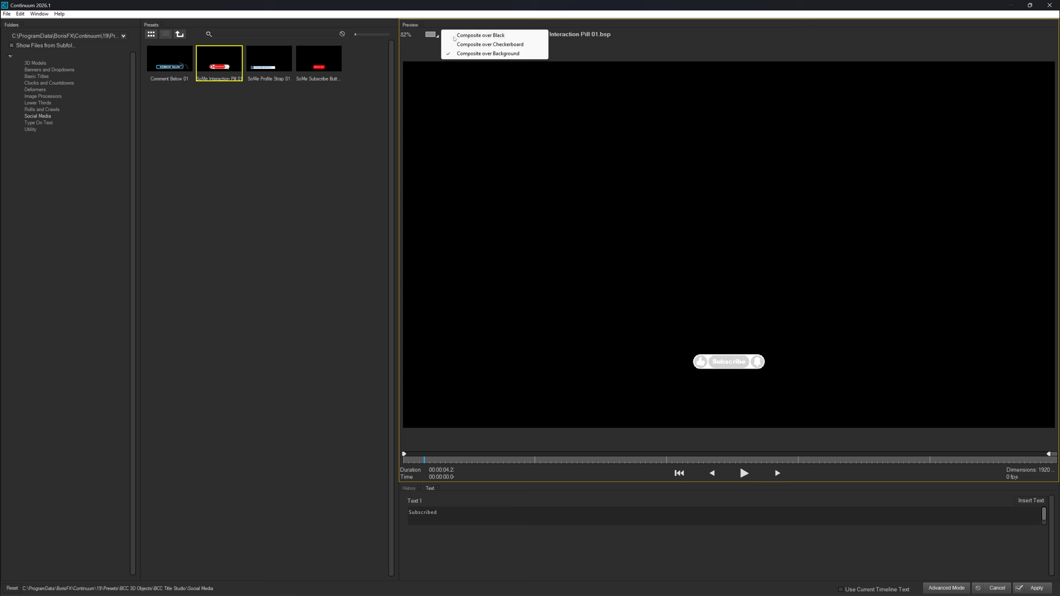
left_click(451, 37)
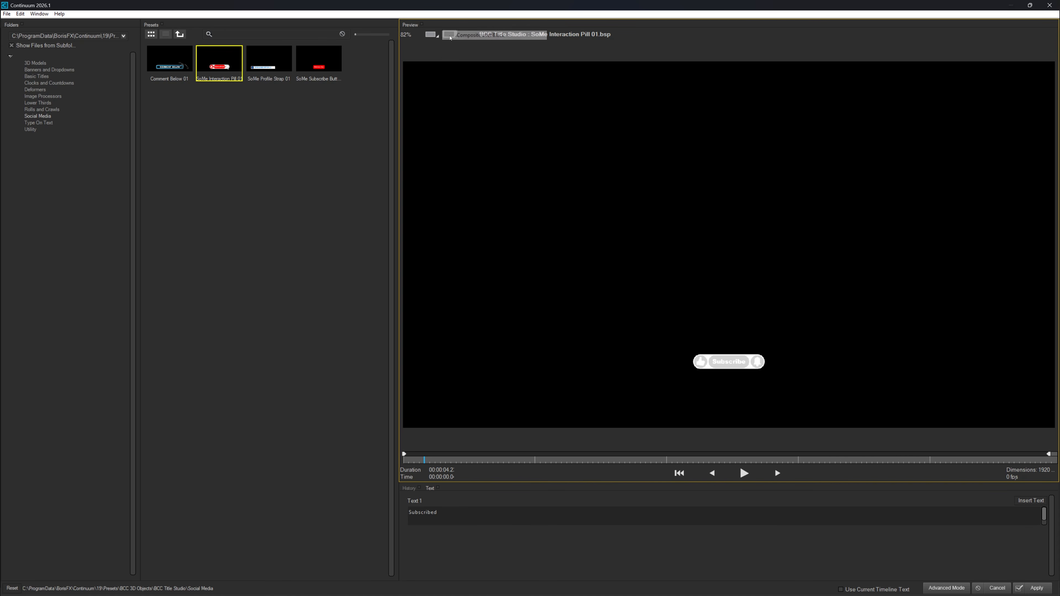
key("space")
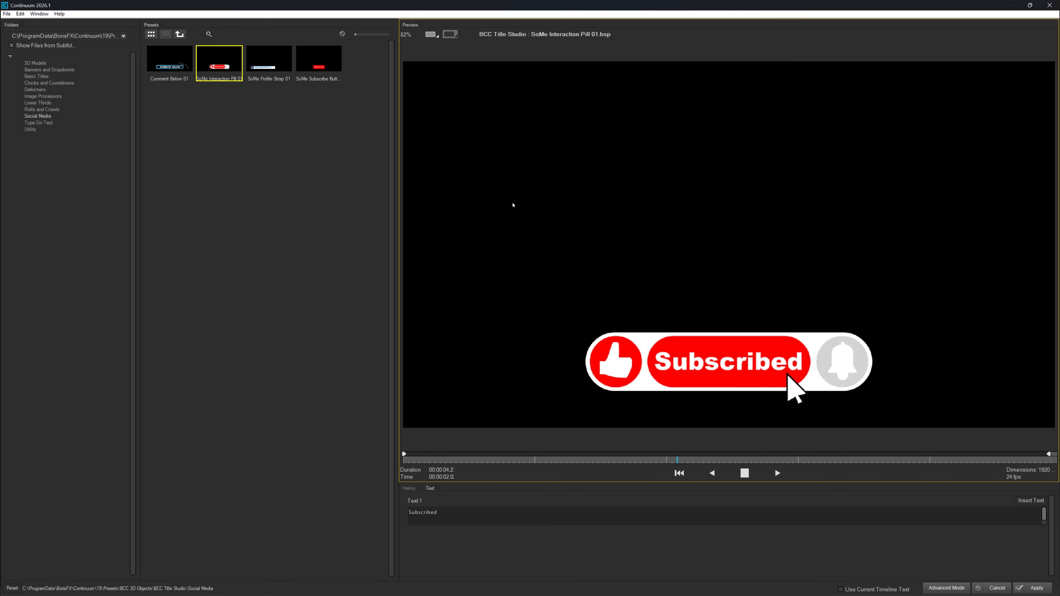
key("space")
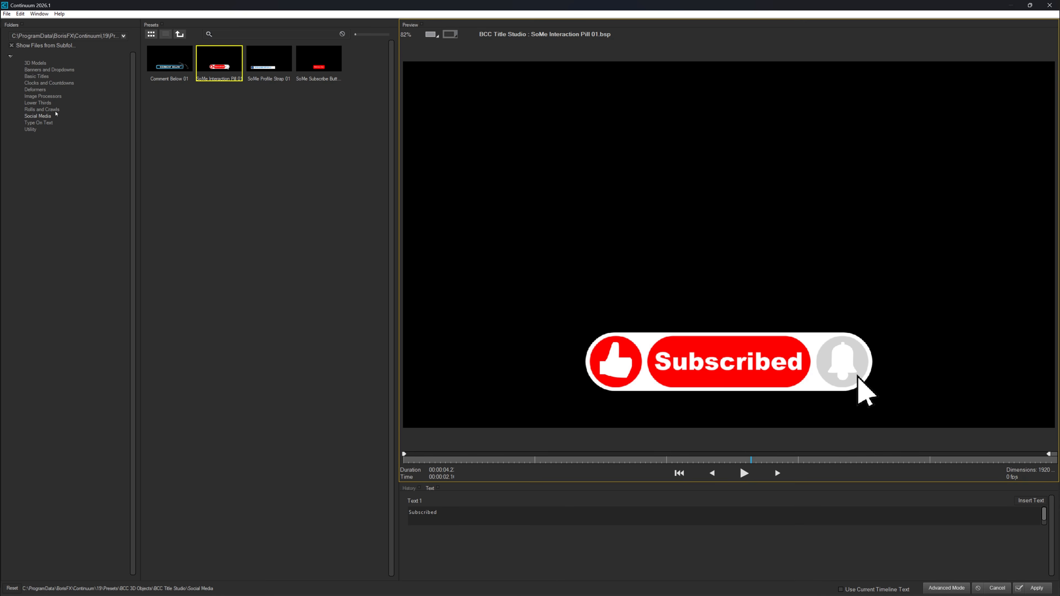
Load the Double Line Accented Rectangle preset from the Lower Thirds category and play its animation.
left_click(43, 103)
left_click(174, 62)
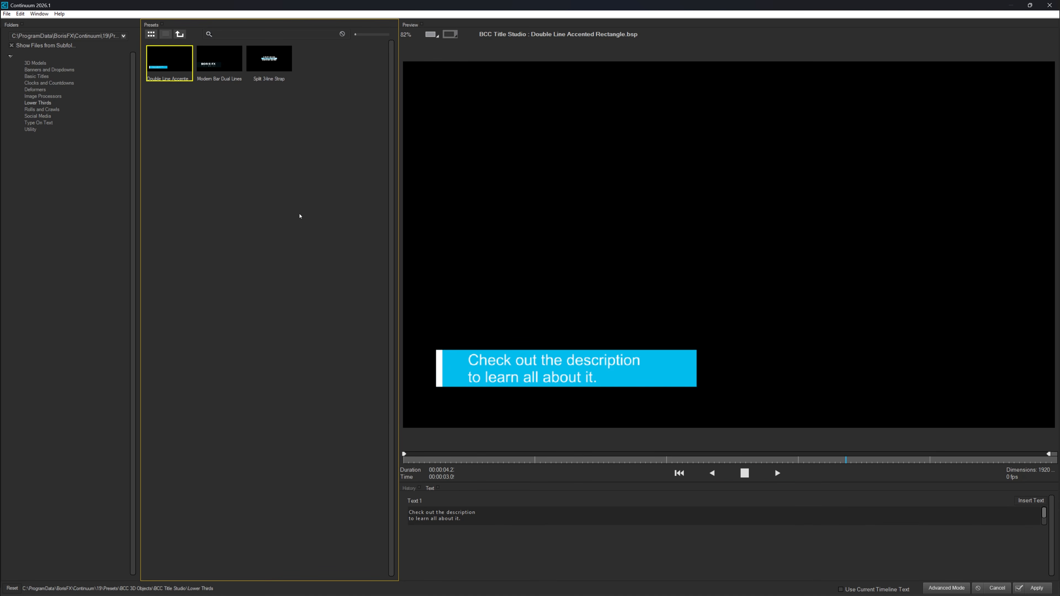
key("space")
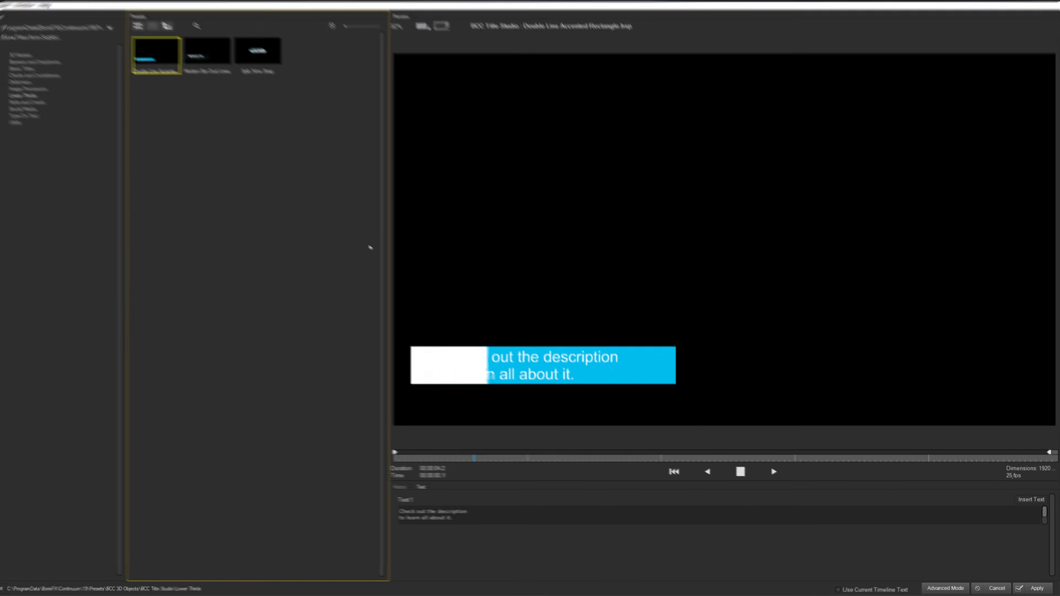
key("space")
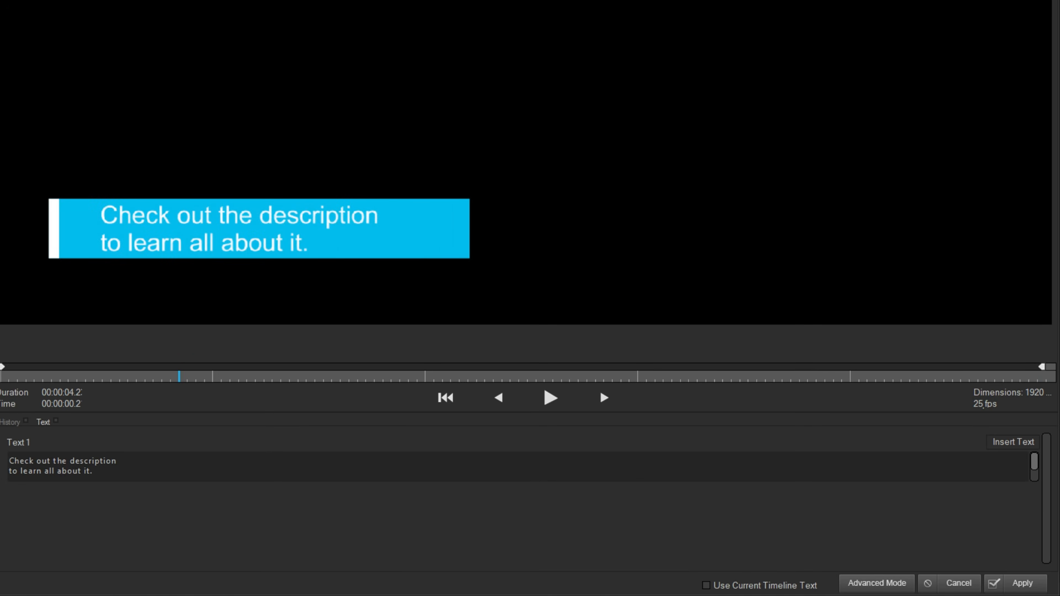
Replace the lower third's text with the creator's name and CONTENT CREATOR on a second line, and apply the title.
left_click(129, 467)
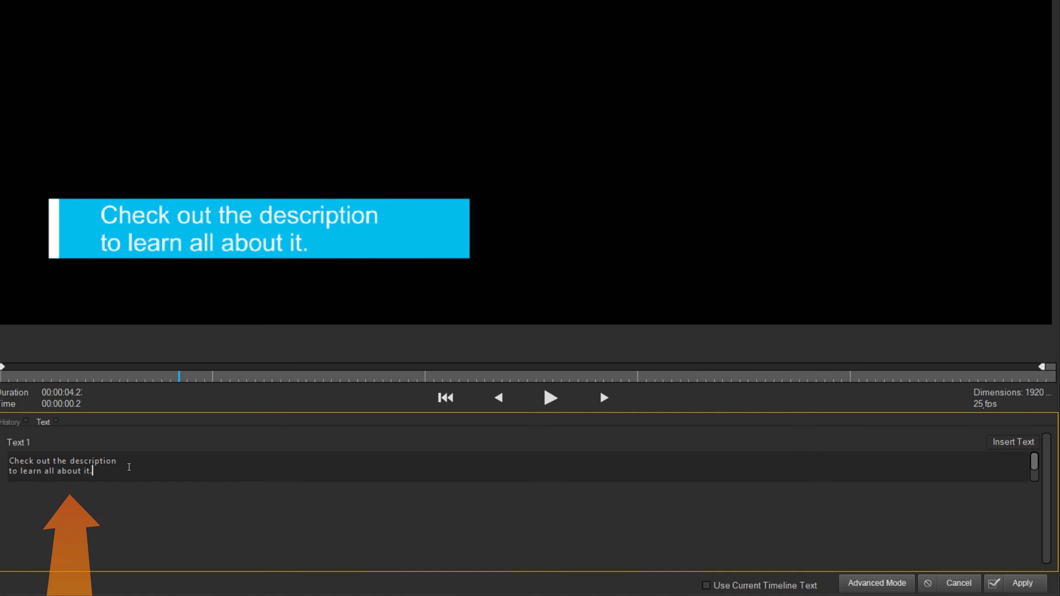
key("ctrl+a")
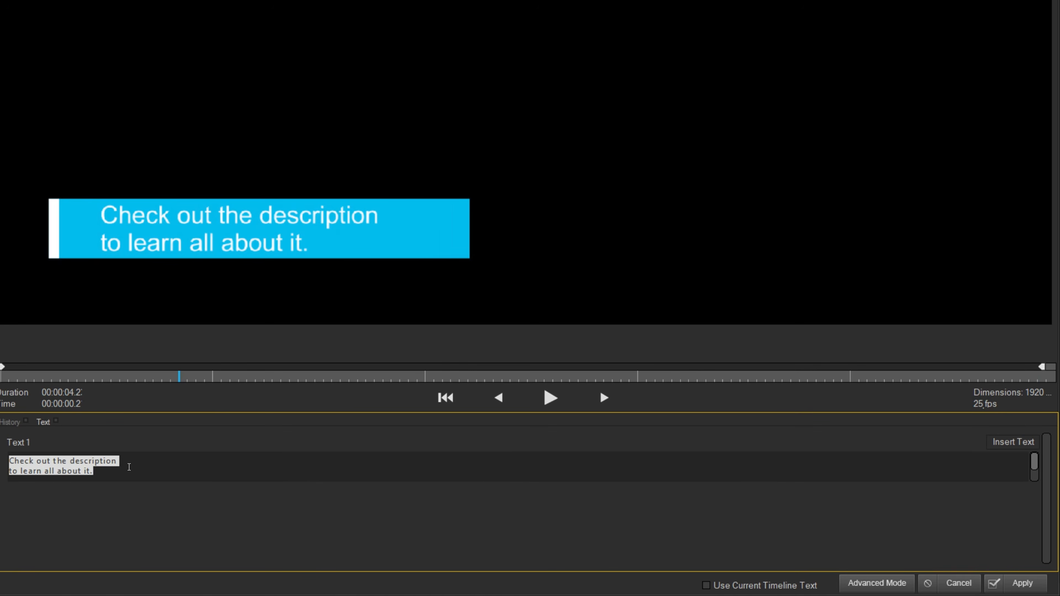
type("J")
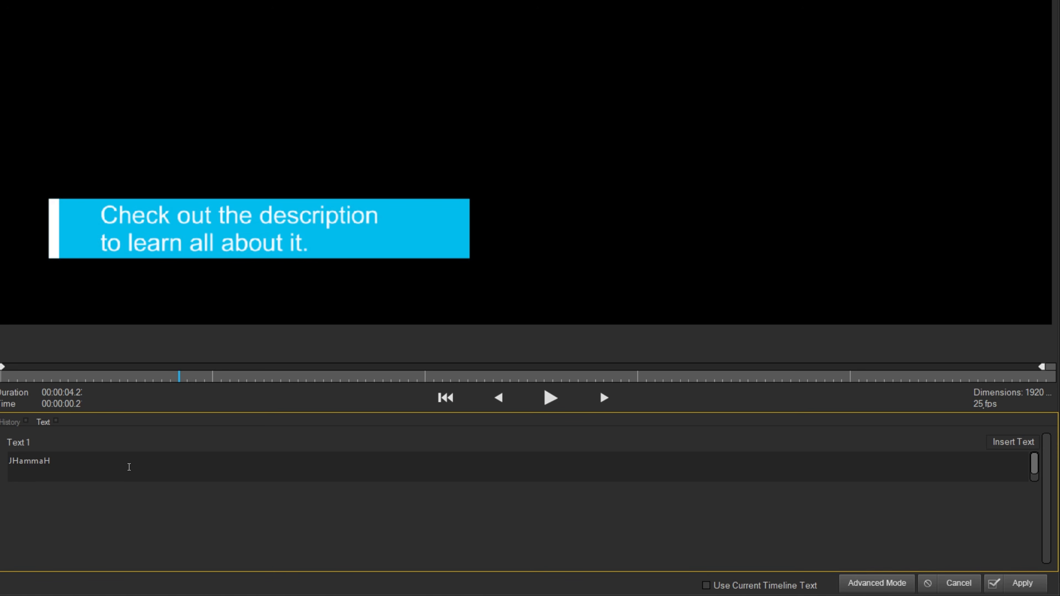
type("HammaH")
key("Return")
type("CONTENT CREATOR")
left_click(1000, 445)
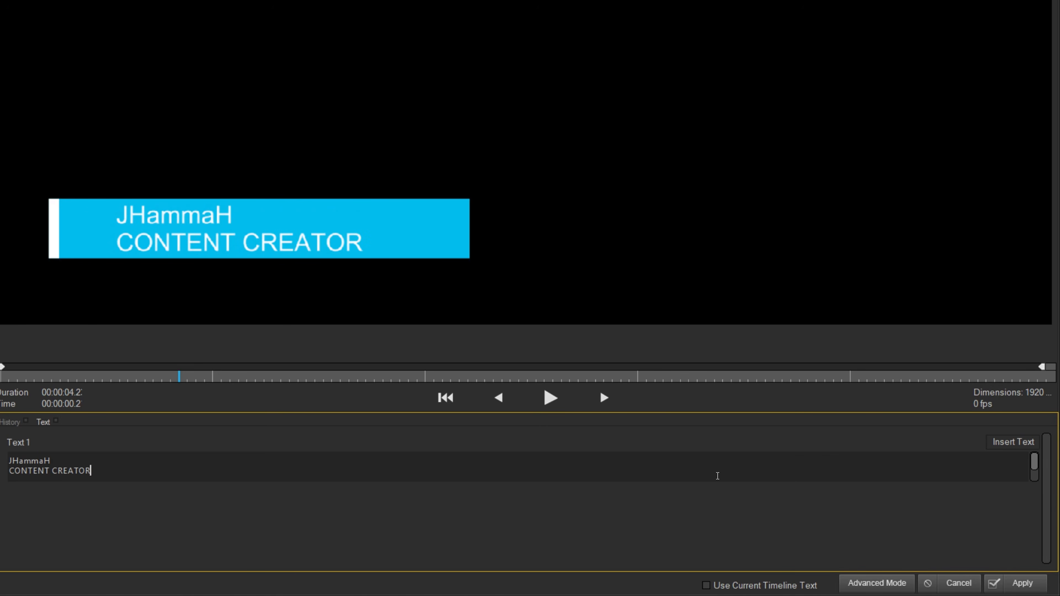
left_click(1014, 583)
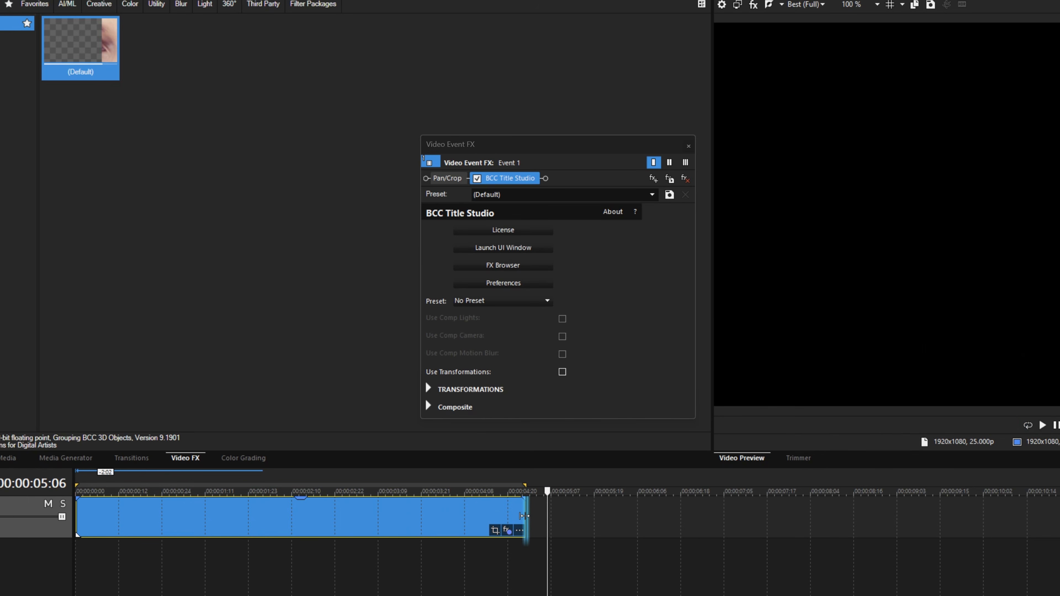
Extend the end of the title event by 5 seconds on the timeline and play back its closing animation.
left_click_drag(524, 516, 975, 522)
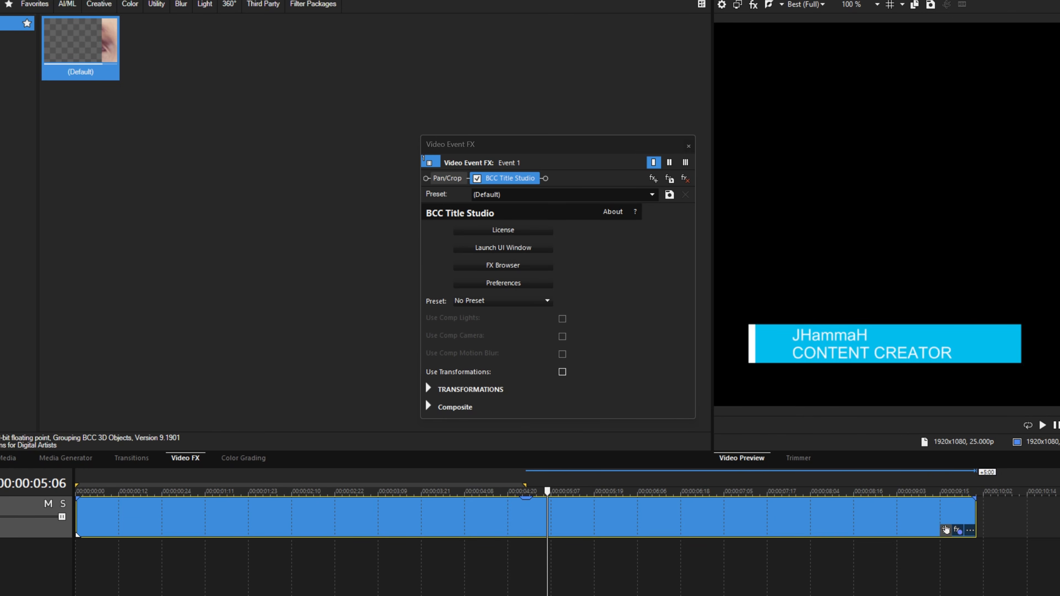
left_click(881, 520)
key("space")
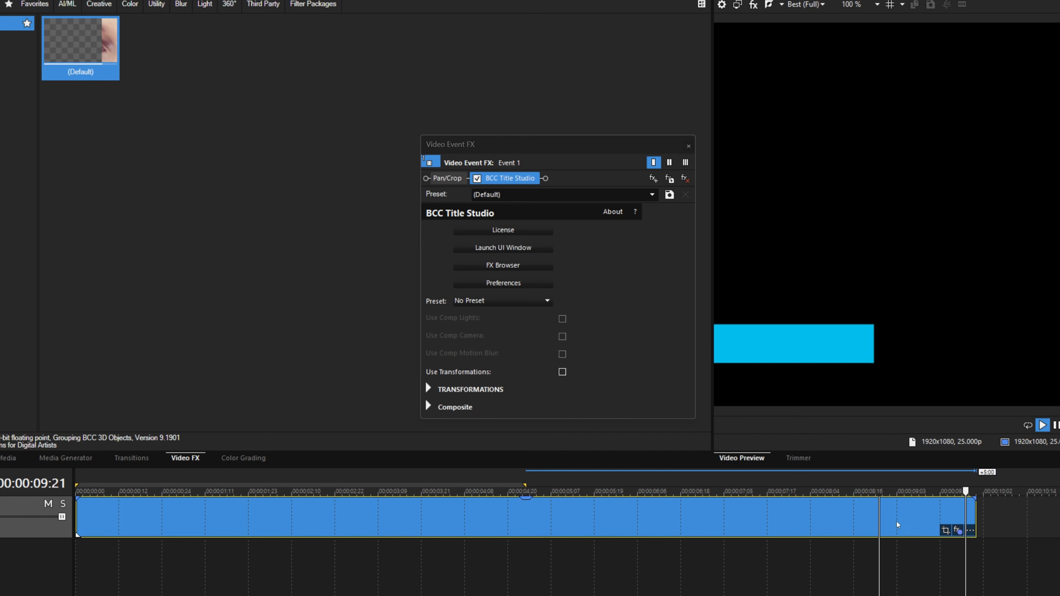
double_click(784, 519)
key("space")
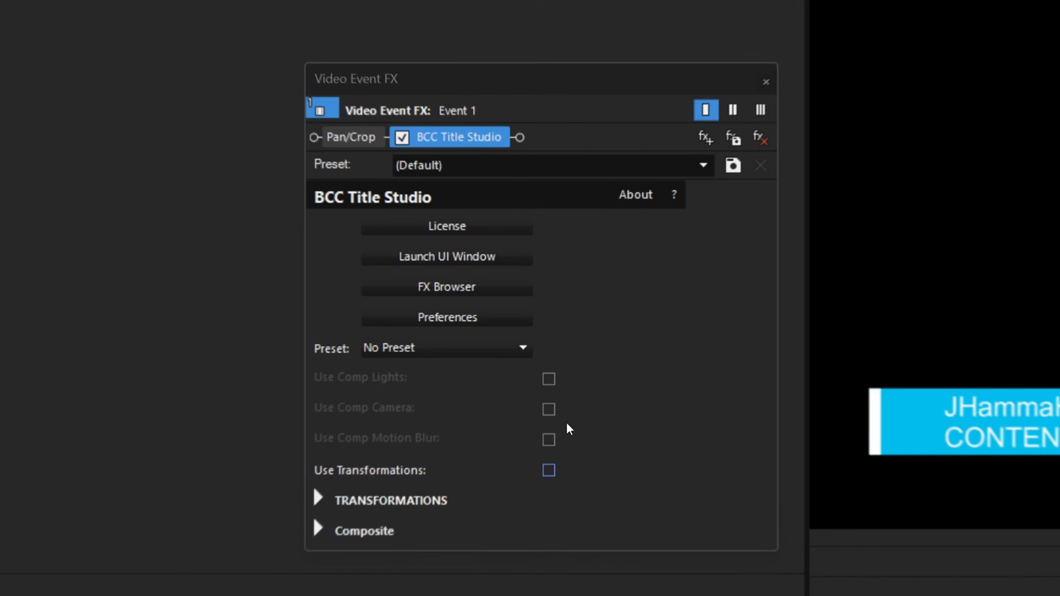
Open the title in the full Title Studio interface and load the MAIN TEXT track's text for editing.
left_click(494, 261)
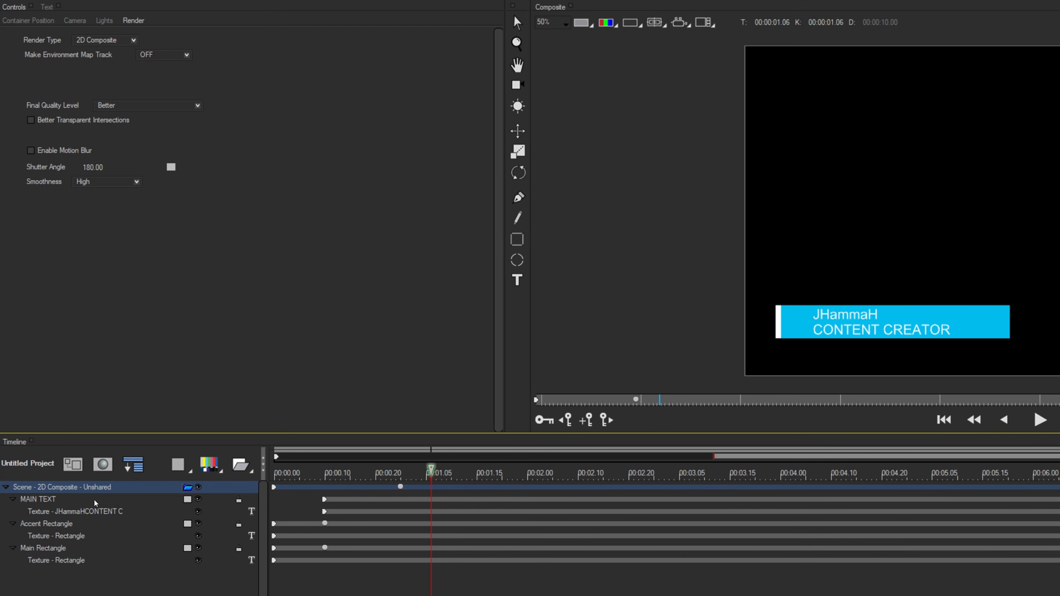
left_click(49, 500)
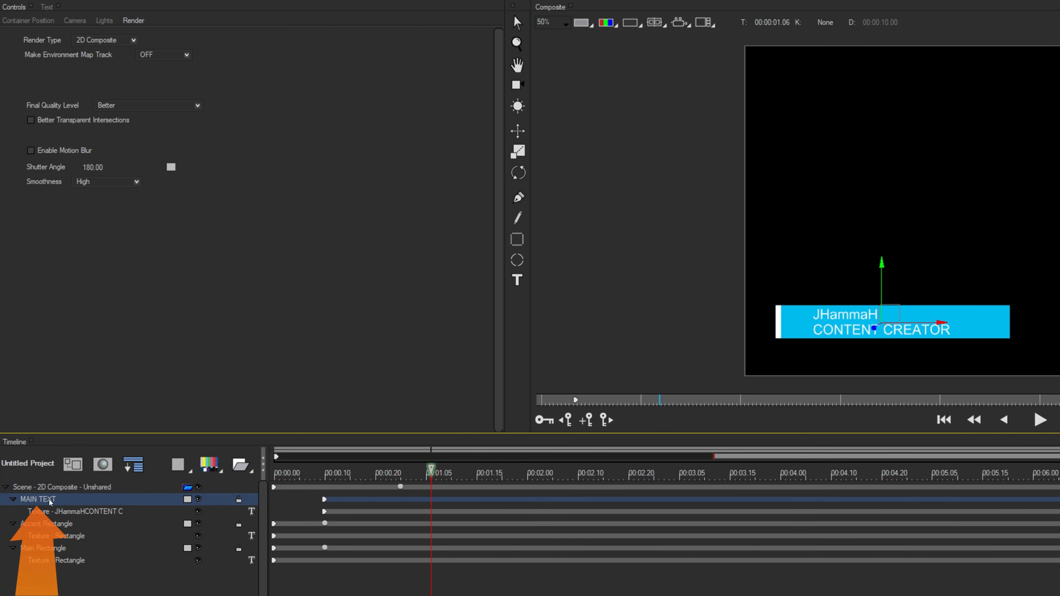
double_click(48, 499)
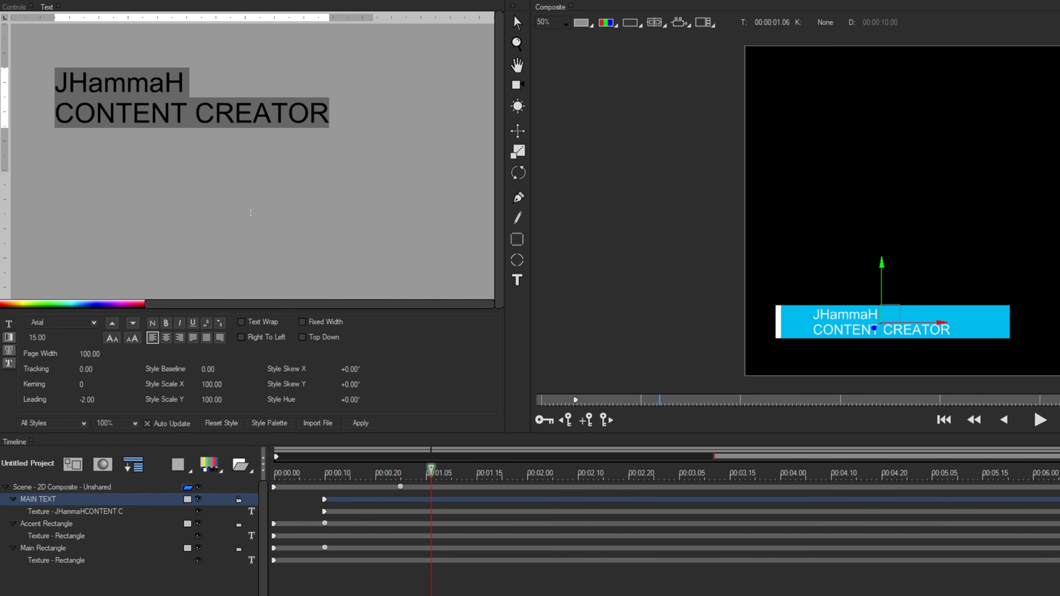
Change the font of the name on the first text line to Impact.
left_click(215, 114)
left_click_drag(56, 82, 190, 83)
left_click(97, 112)
triple_click(96, 113)
left_click_drag(56, 83, 186, 82)
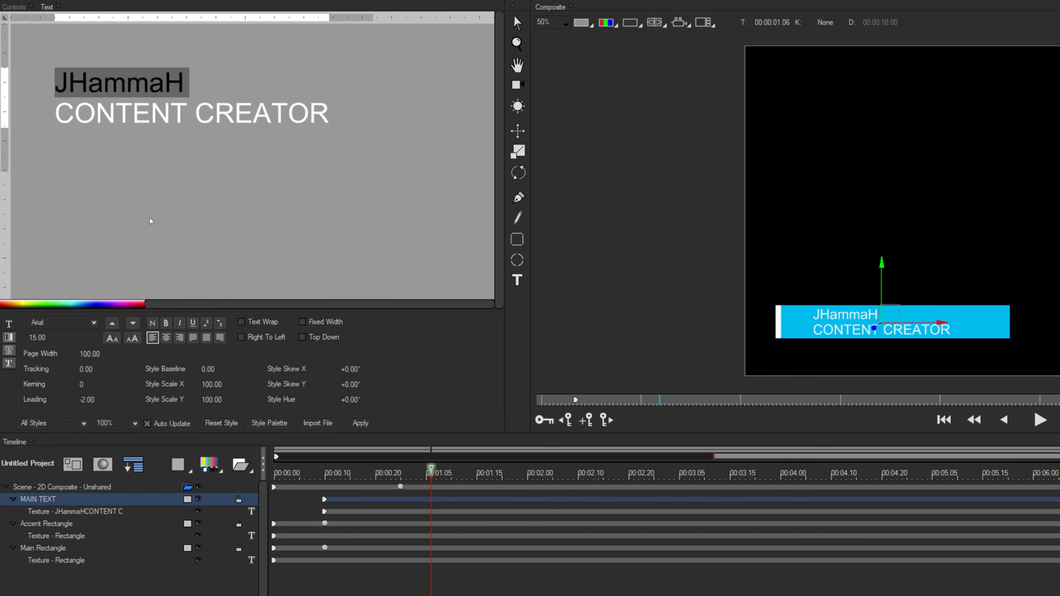
left_click(85, 323)
scroll(100, 236, "down", 12)
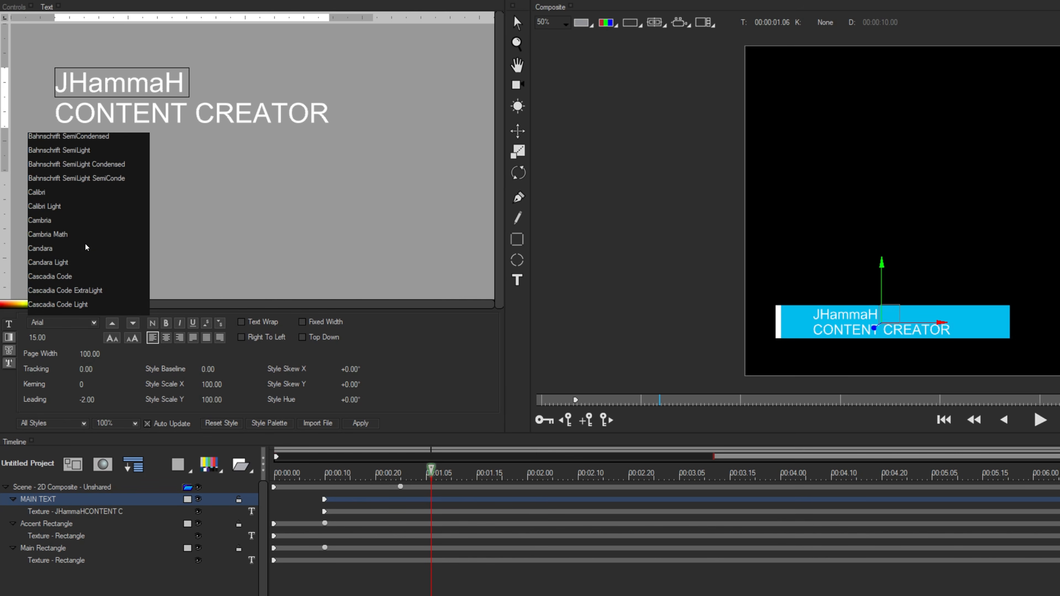
scroll(81, 242, "down", 2)
left_click(51, 208)
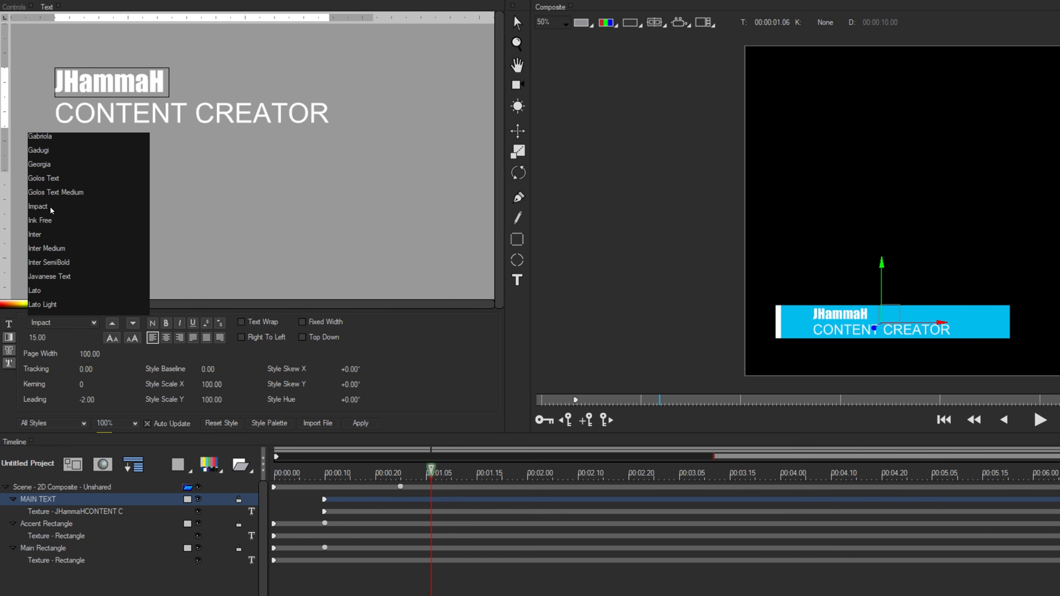
Change the font of the CONTENT CREATOR line to Franklin Gothic.
triple_click(130, 118)
left_click(59, 324)
scroll(89, 255, "down", 10)
left_click(89, 290)
left_click(206, 115)
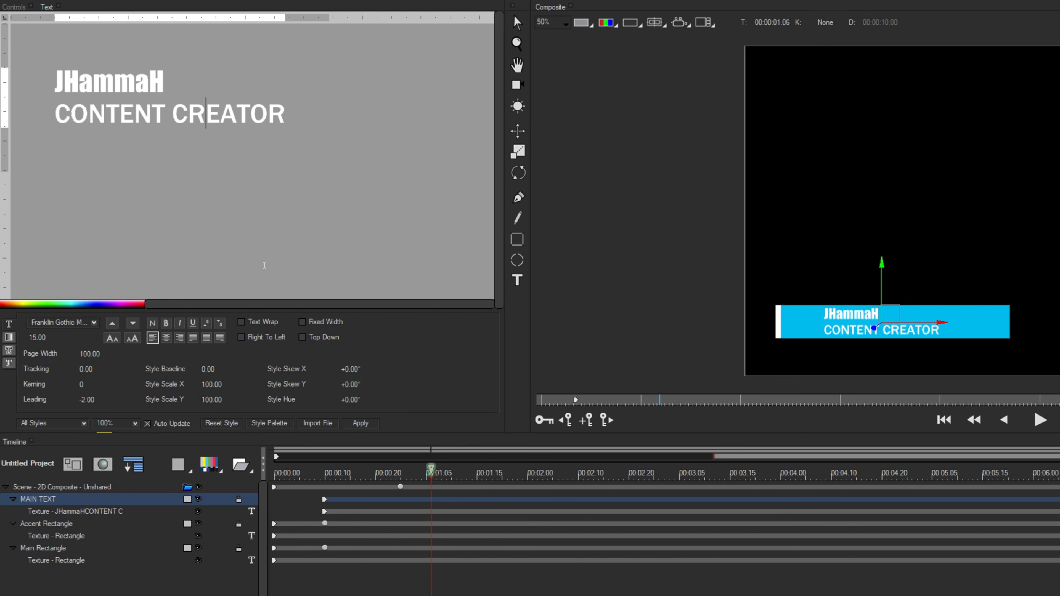
Open the text fill settings and select both lines of the MAIN TEXT.
left_click(10, 338)
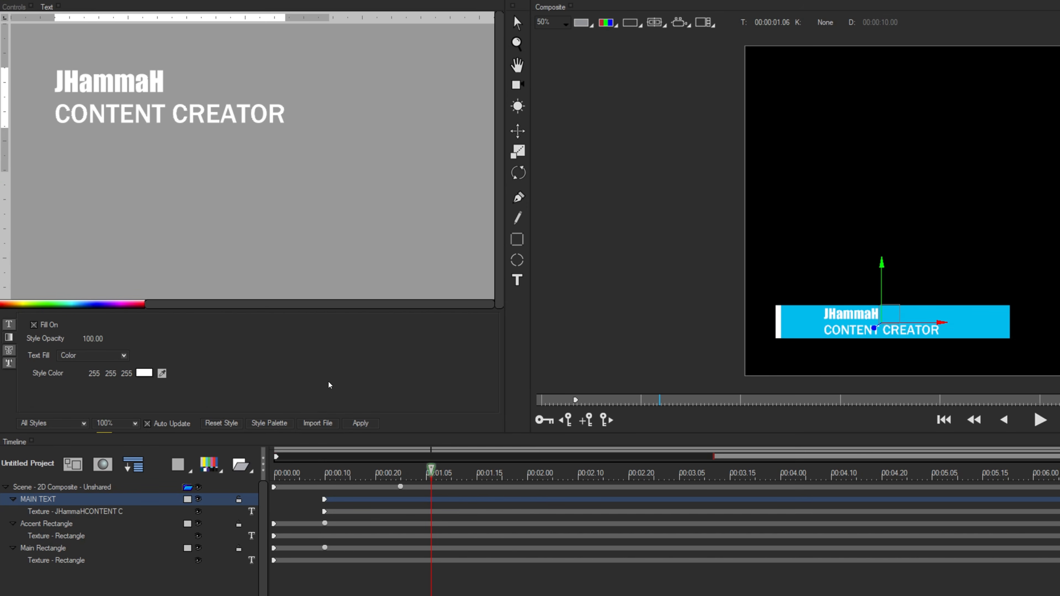
left_click_drag(56, 82, 161, 82)
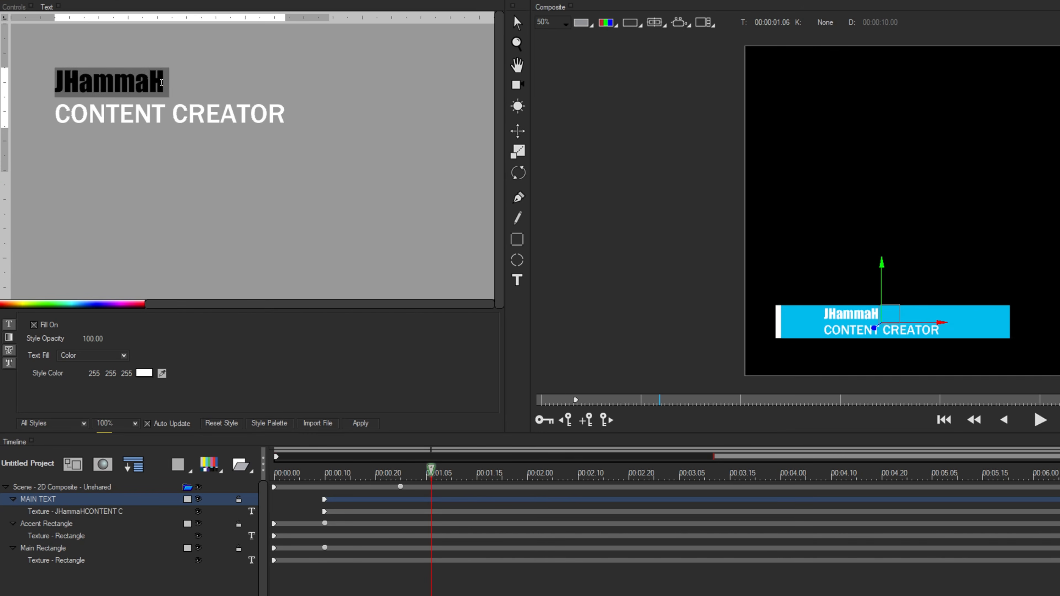
left_click_drag(78, 86, 138, 88)
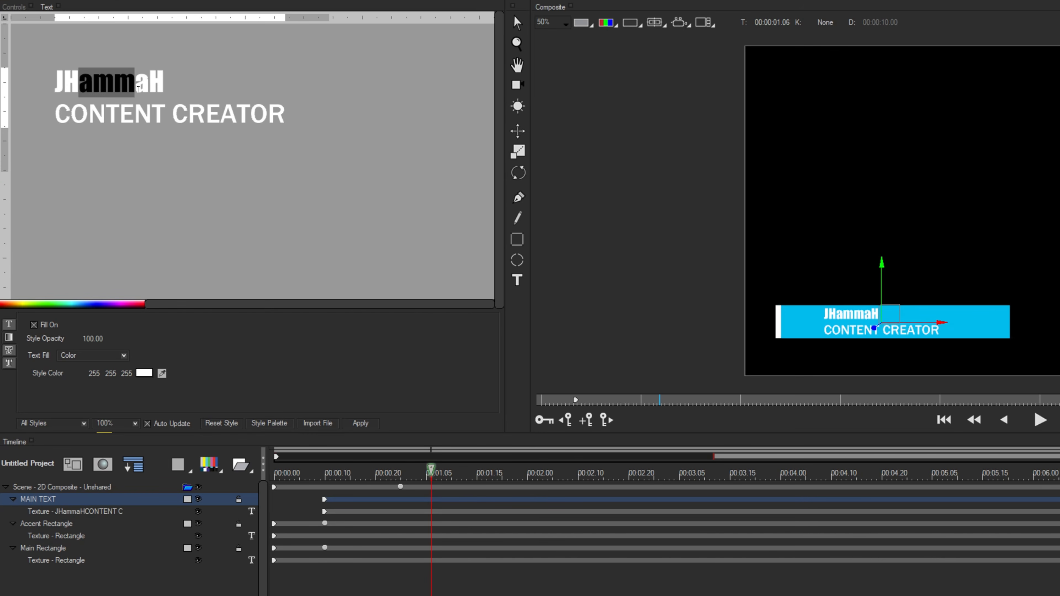
left_click(140, 124)
left_click(118, 79)
key("ctrl+a")
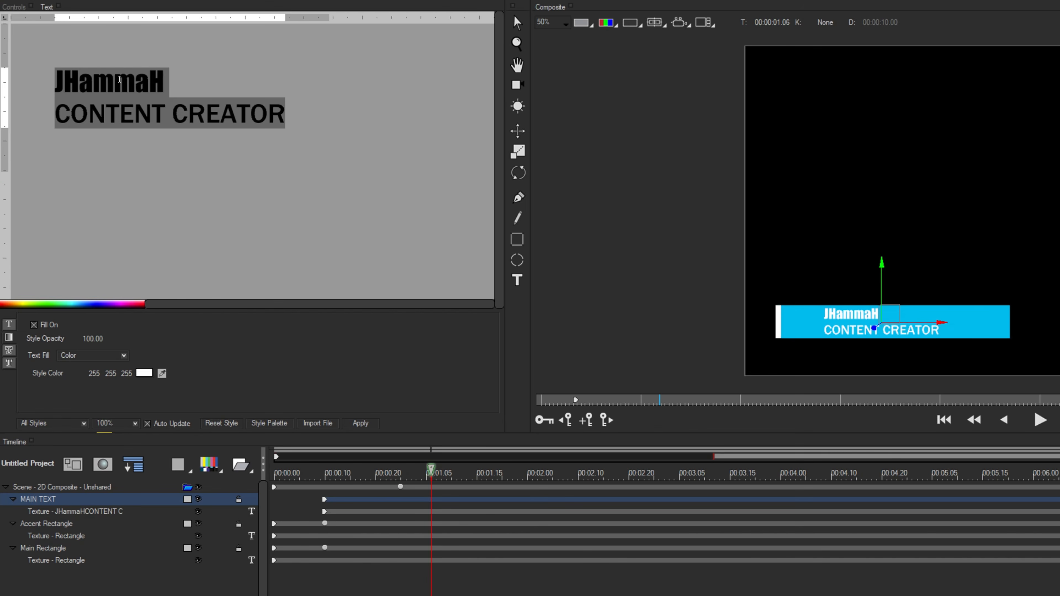
Try a Gradient text fill on the selected lines and return the fill to Color.
left_click(91, 358)
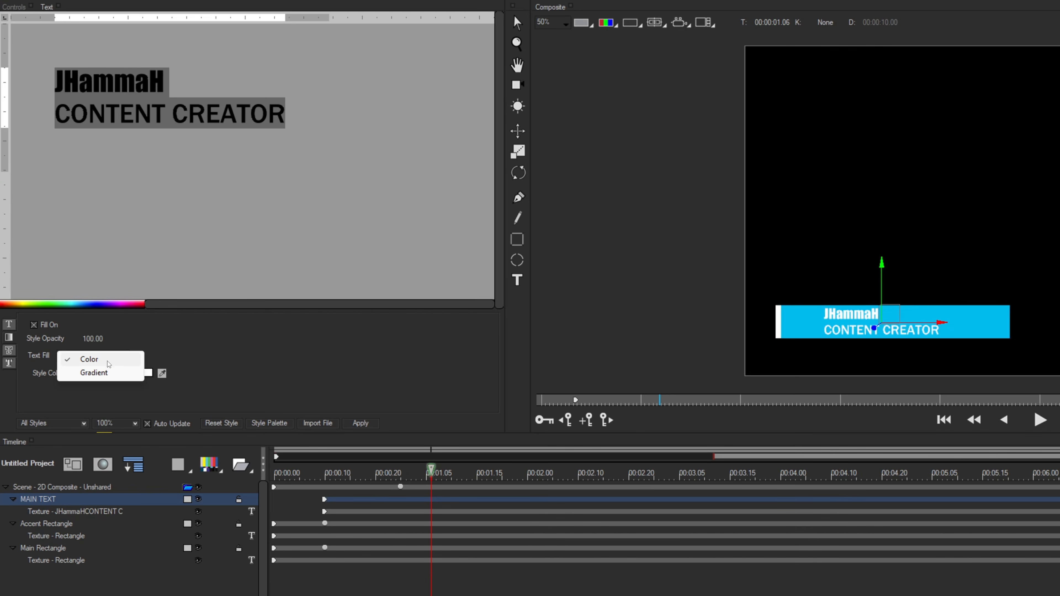
left_click(111, 377)
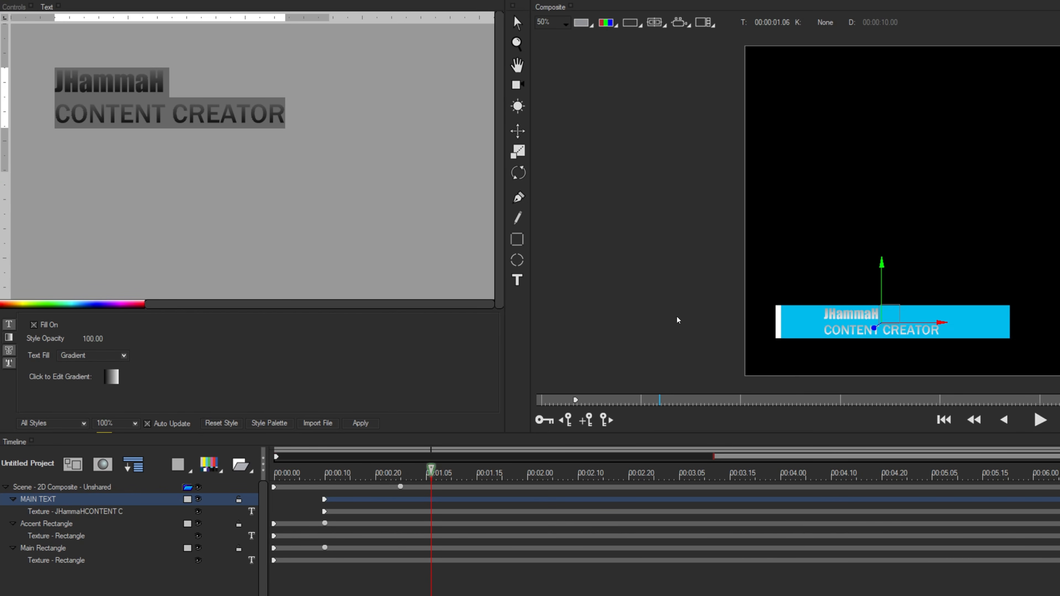
left_click(111, 362)
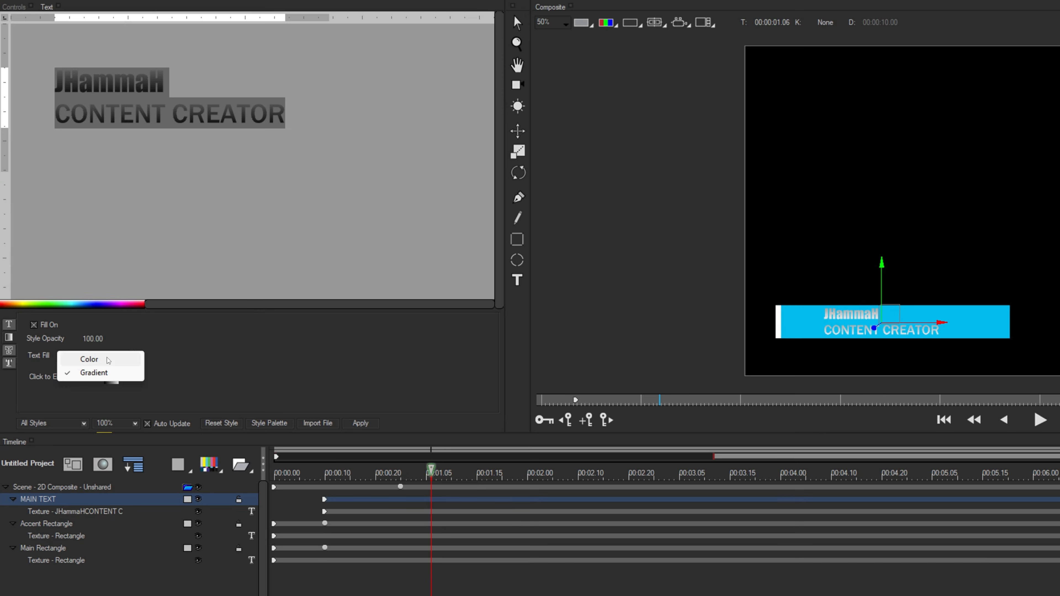
left_click(89, 359)
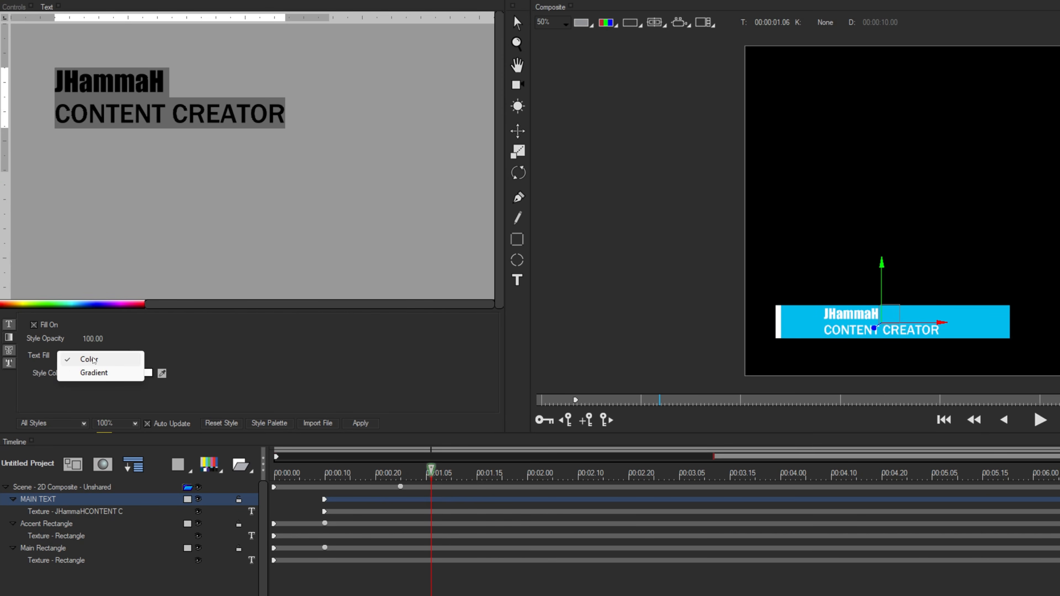
Set the style color of both text lines to orange (255, 128, 0).
left_click(149, 374)
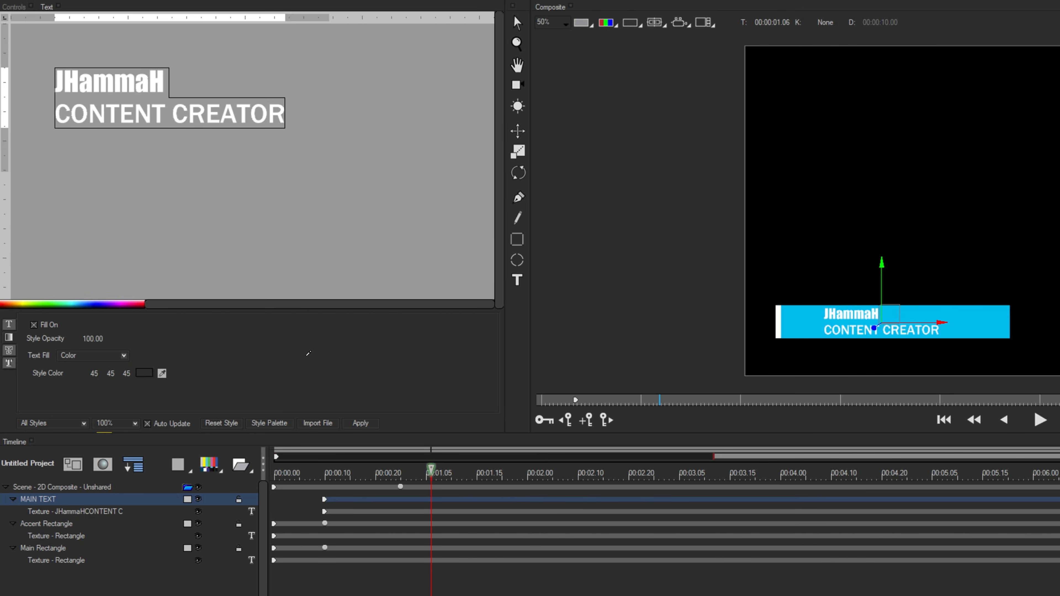
left_click(602, 23)
left_click(144, 373)
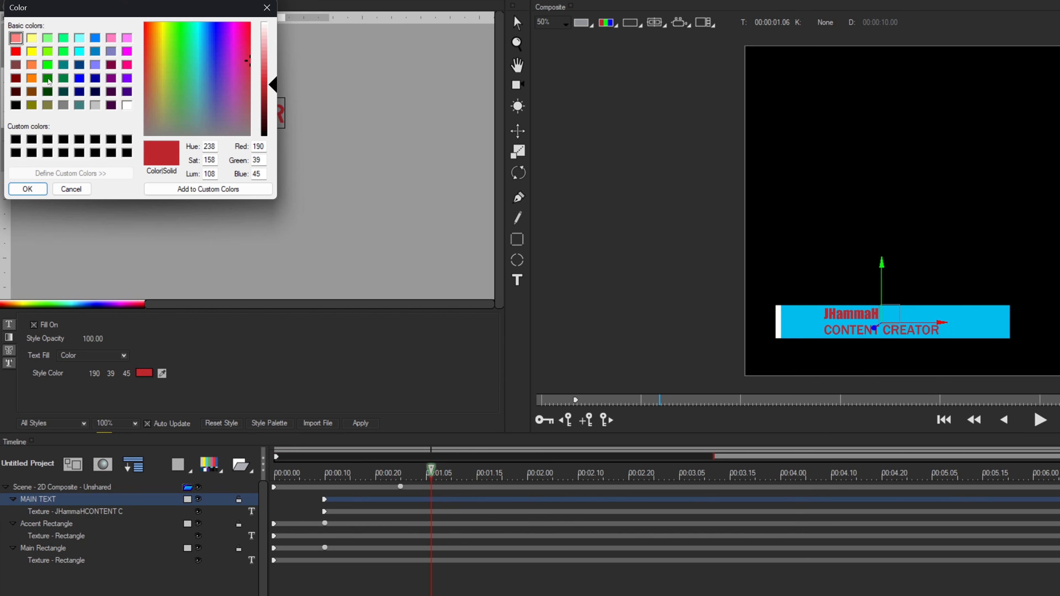
left_click(33, 78)
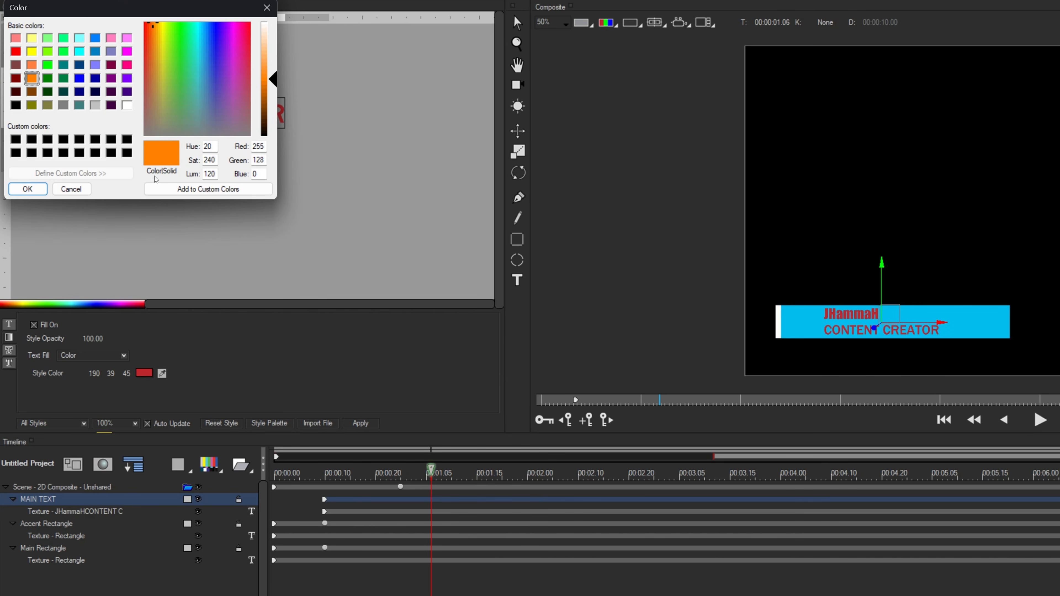
left_click(27, 189)
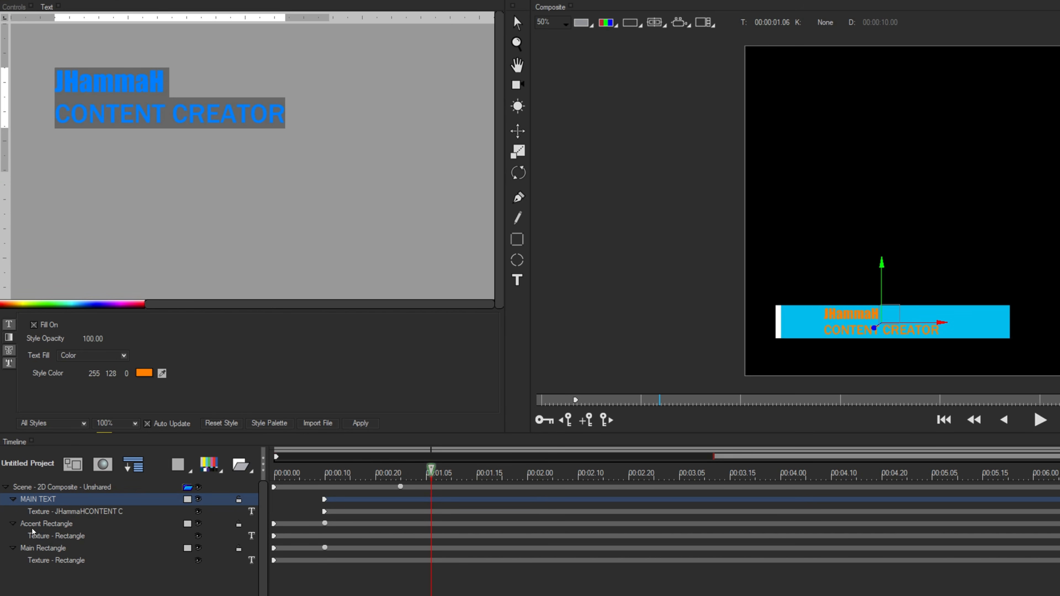
Change the fill type of the Main Rectangle's texture to Gradient.
left_click(56, 524)
left_click(55, 549)
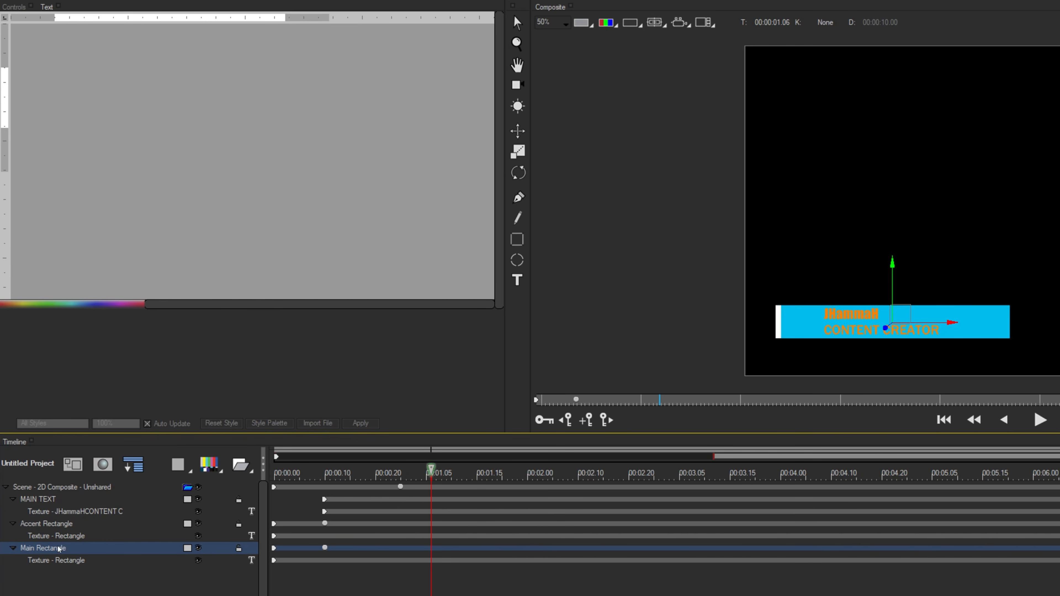
left_click(54, 563)
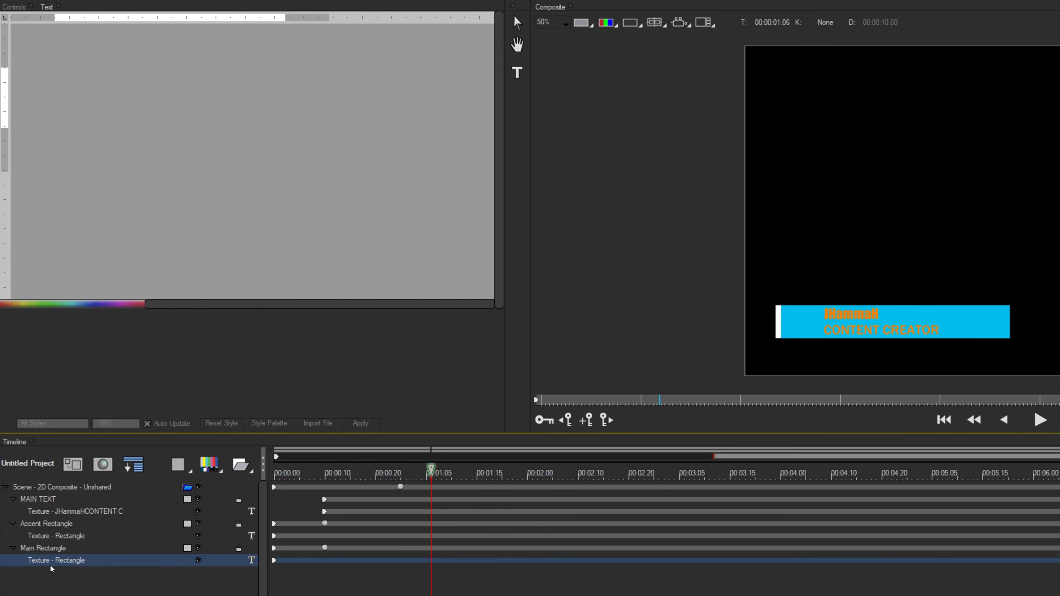
left_click(17, 8)
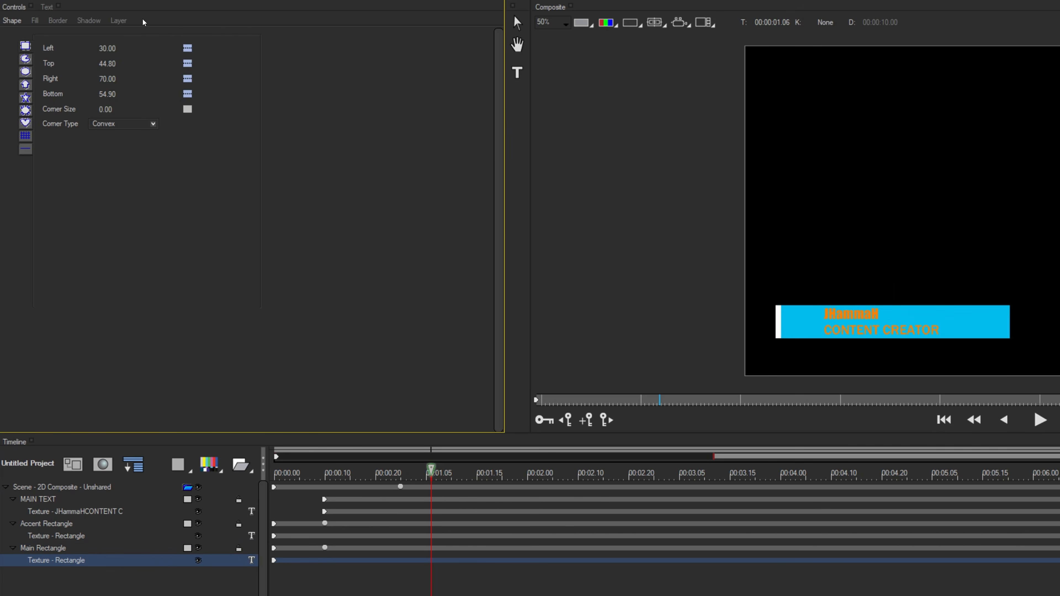
left_click(37, 23)
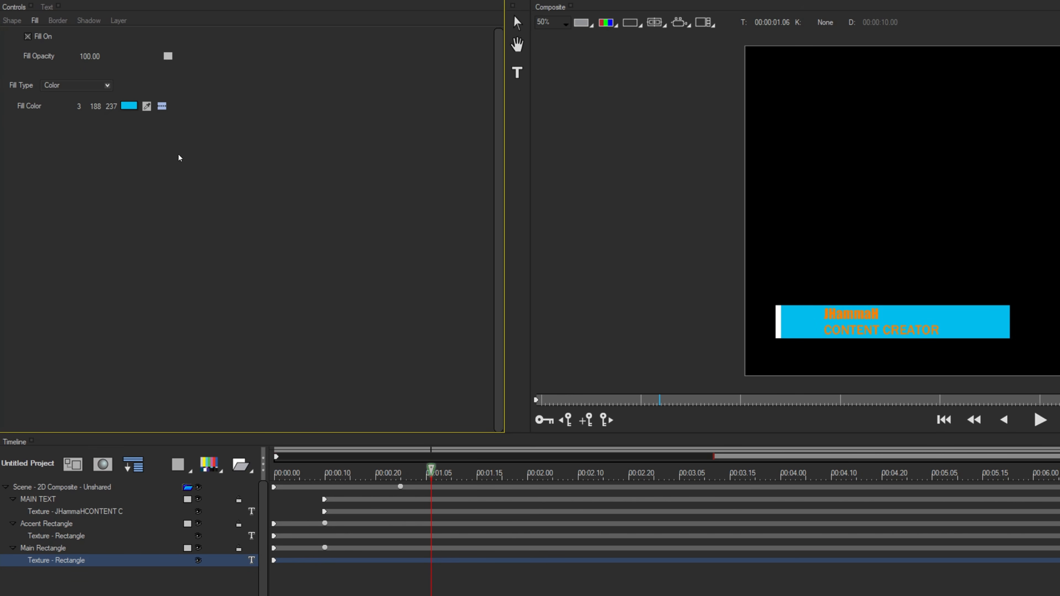
left_click(108, 86)
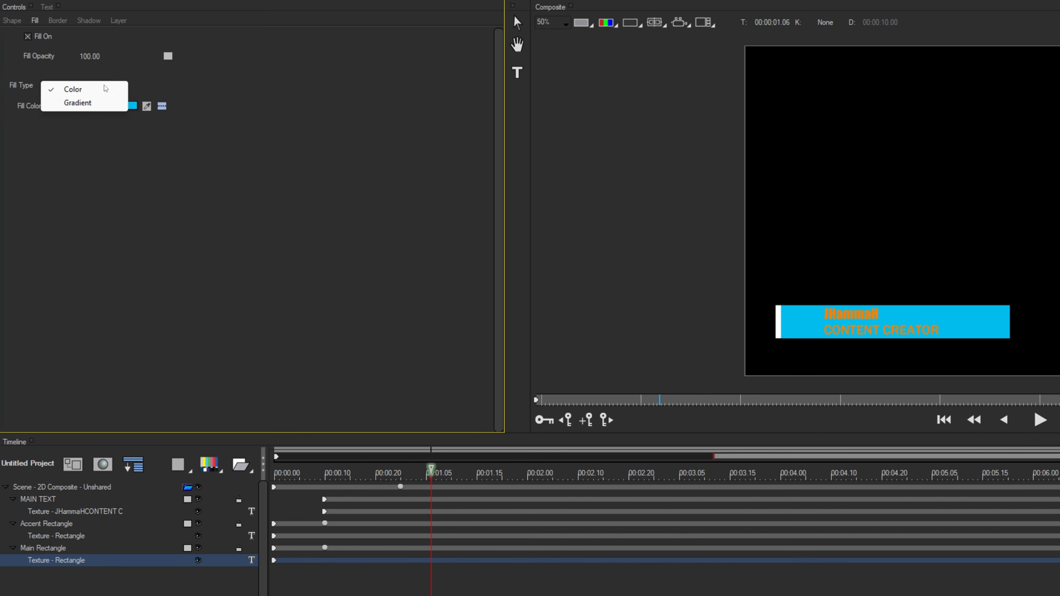
left_click(74, 103)
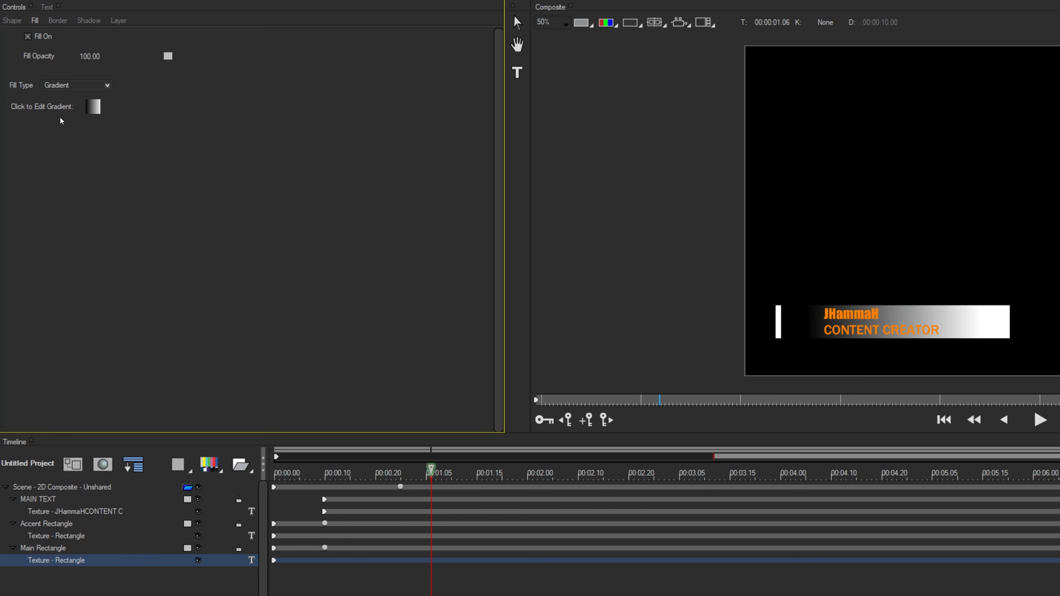
Open the Main Rectangle's gradient for editing and position its black color stop at 0.13 with Live Update on.
left_click(96, 109)
left_click_drag(815, 238, 507, 43)
left_click_drag(268, 116, 392, 113)
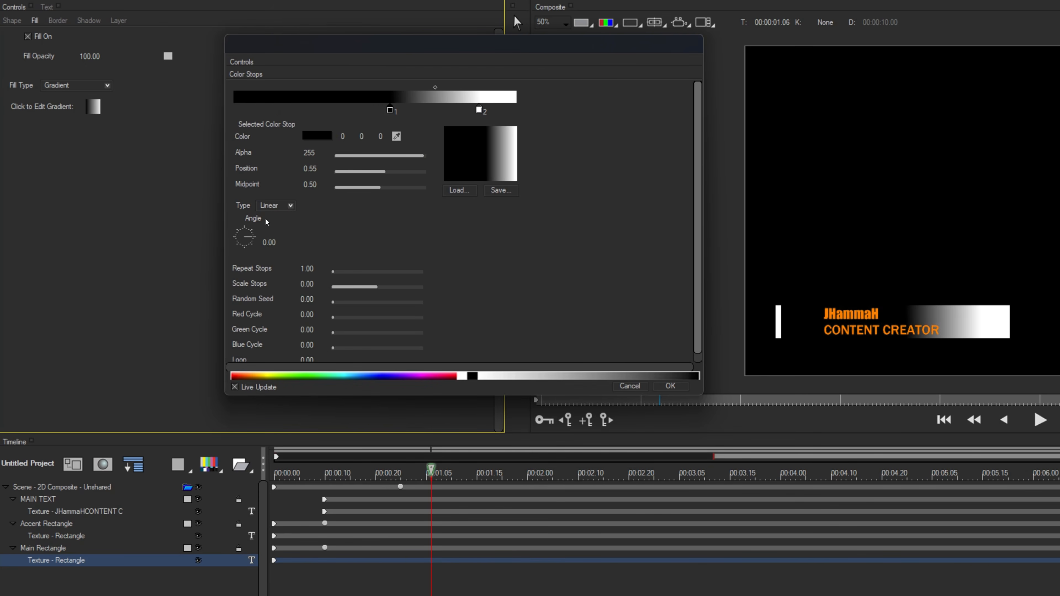
left_click(235, 387)
left_click_drag(390, 110, 271, 112)
left_click(234, 387)
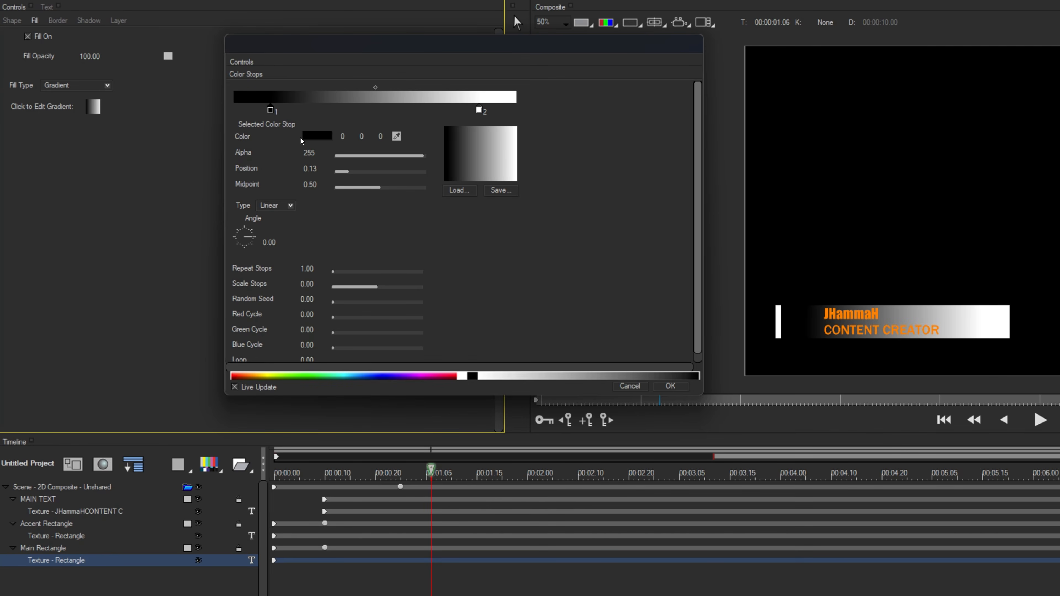
Color the gradient's first stop dark blue (0, 89, 132).
left_click(318, 136)
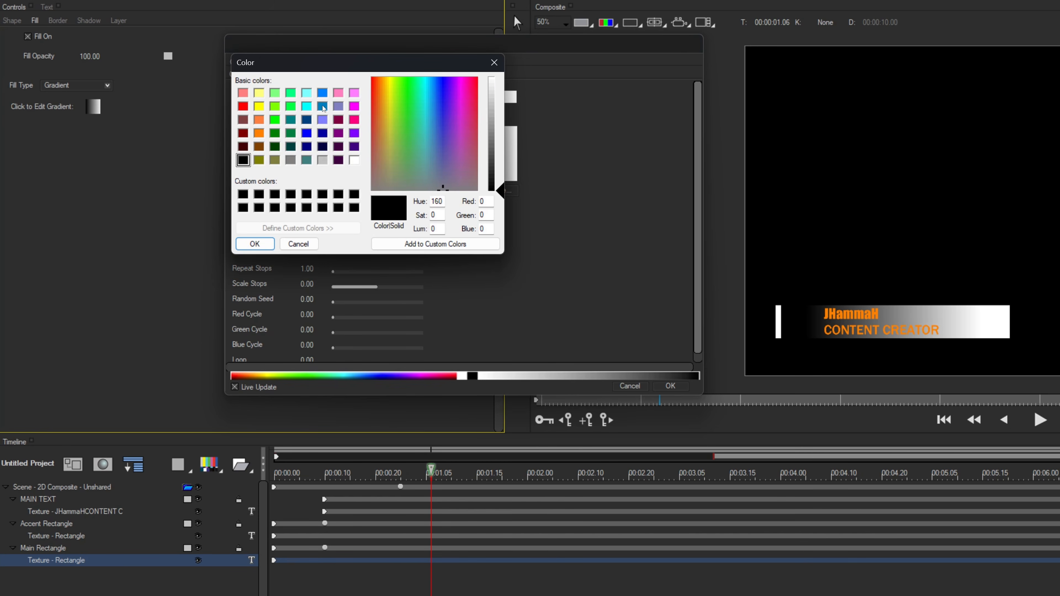
left_click(322, 106)
left_click_drag(503, 151, 504, 166)
left_click(254, 243)
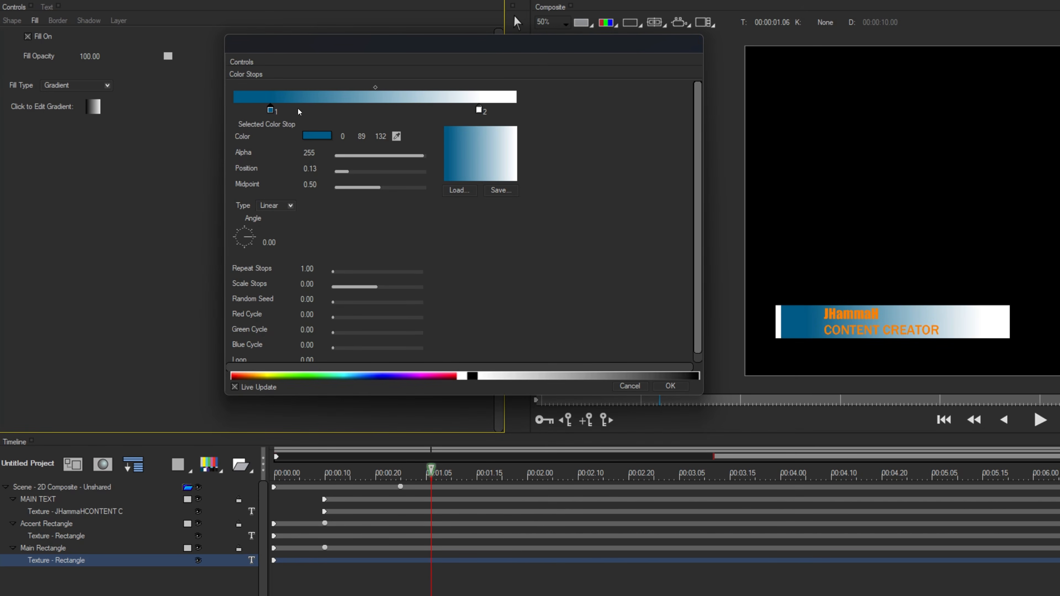
Move the gradient's white stop to position 1.00, color it light blue (140, 218, 255) and apply the gradient.
left_click(479, 111)
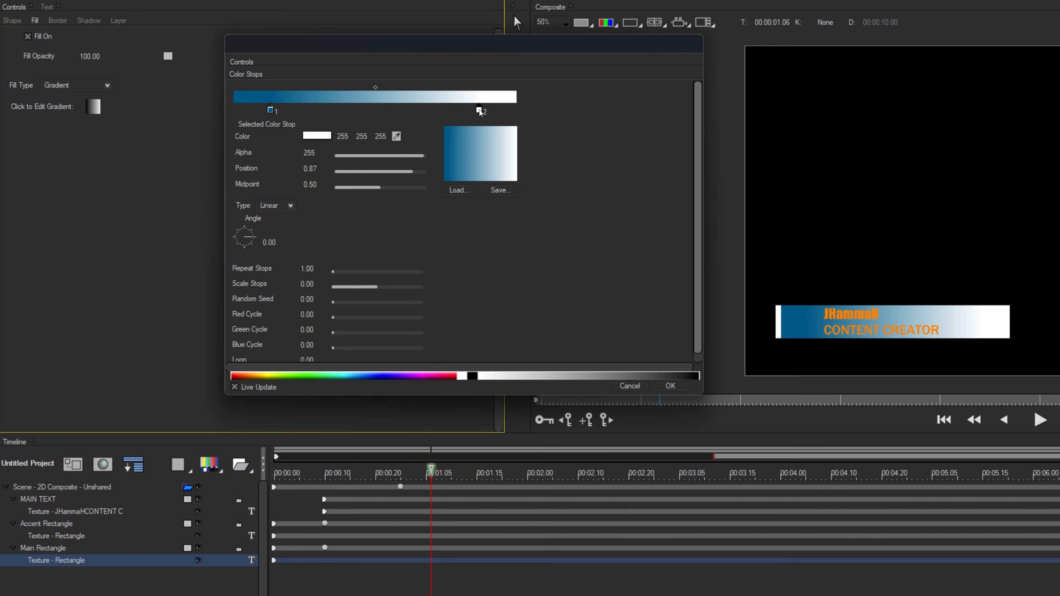
left_click_drag(480, 111, 540, 106)
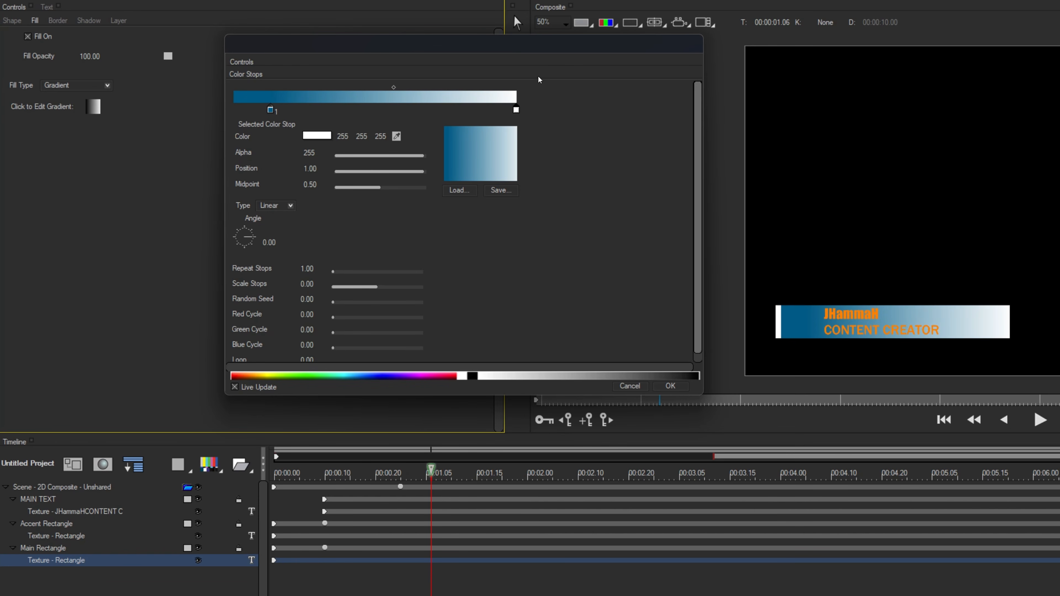
left_click(317, 137)
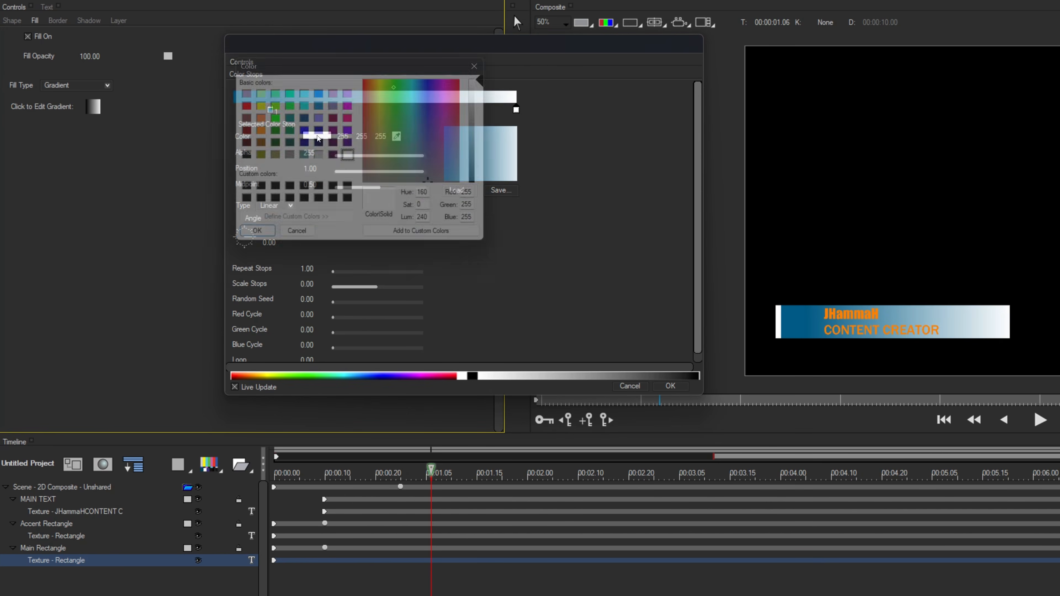
left_click(322, 106)
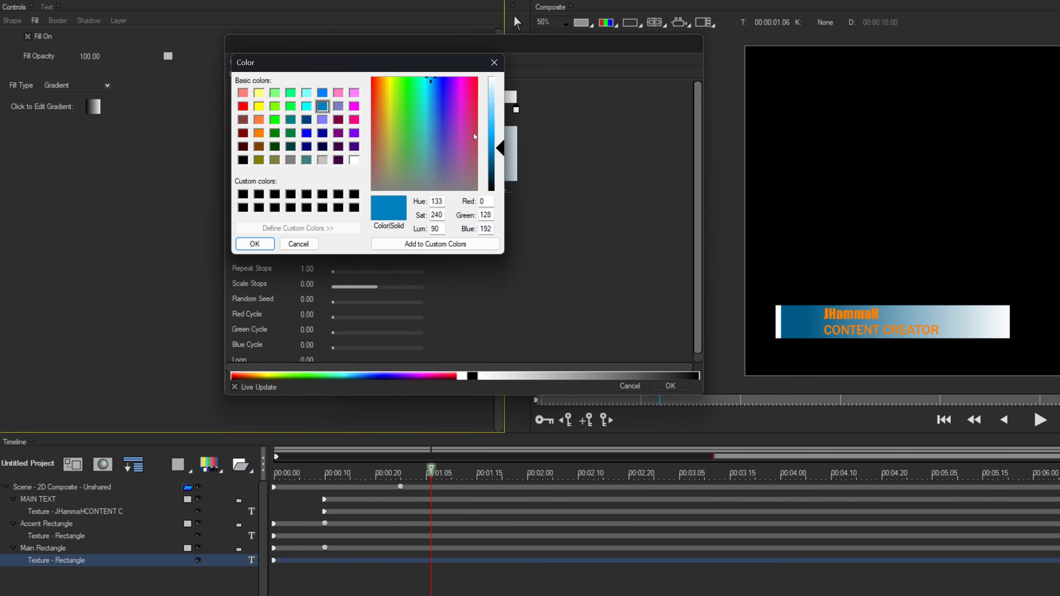
left_click_drag(500, 145, 506, 104)
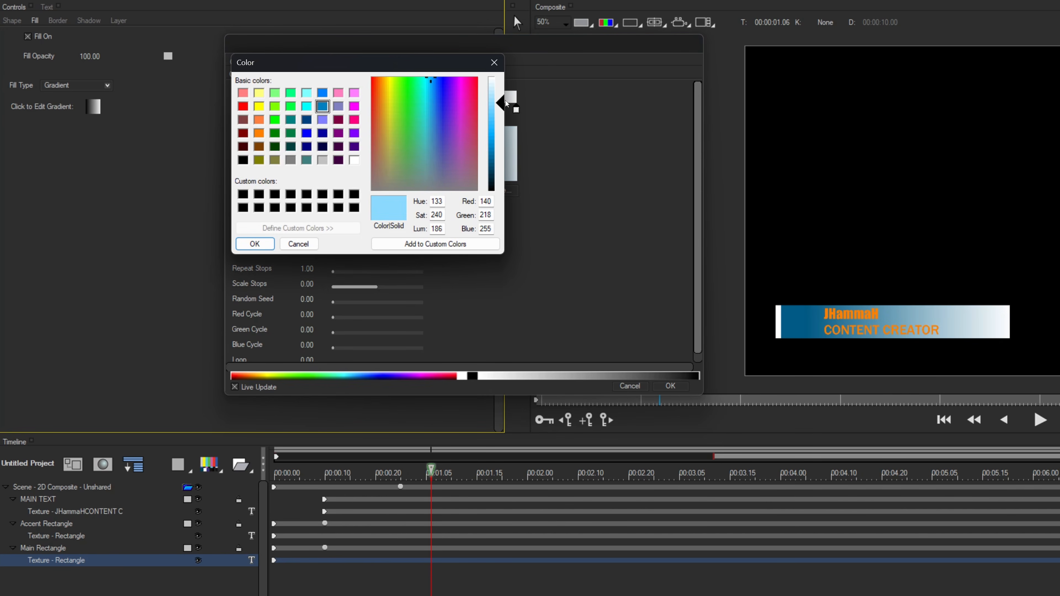
left_click(253, 243)
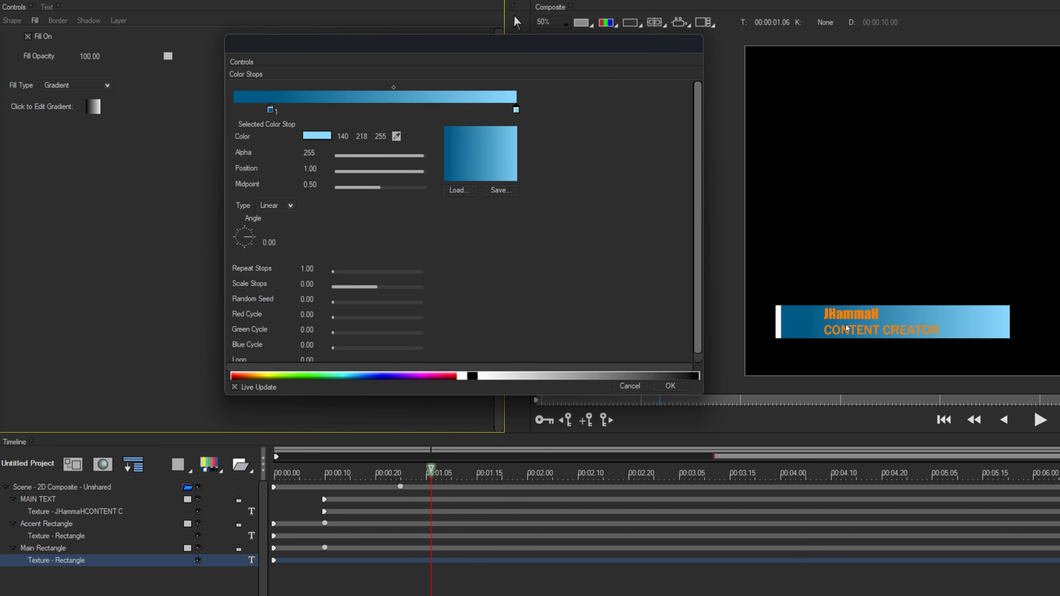
left_click(670, 386)
Scrub through the opening animation to check the gradient bar as it slides in.
left_click_drag(433, 473, 346, 481)
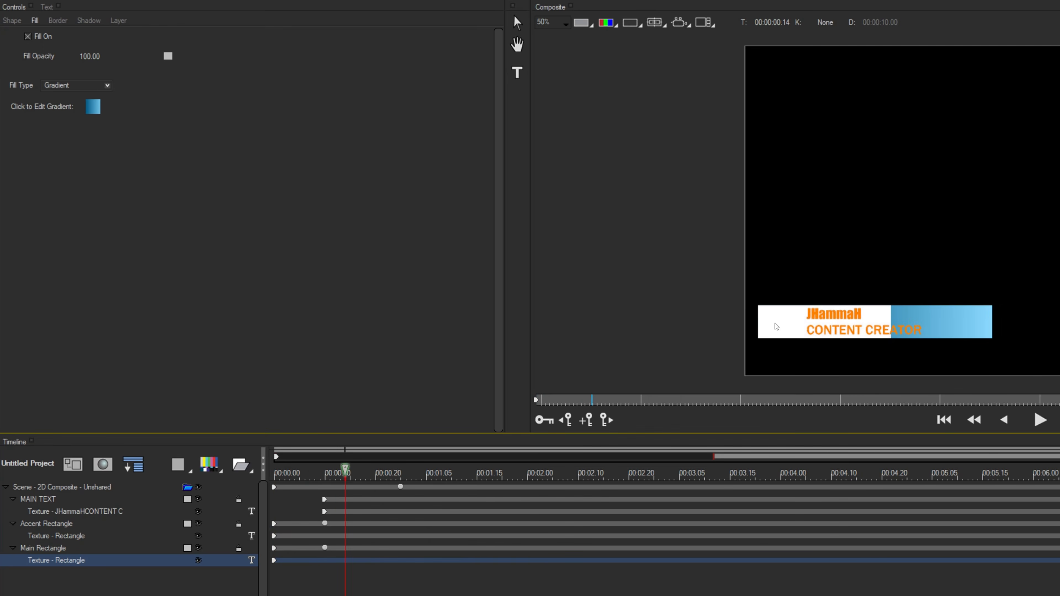
left_click_drag(346, 471, 362, 471)
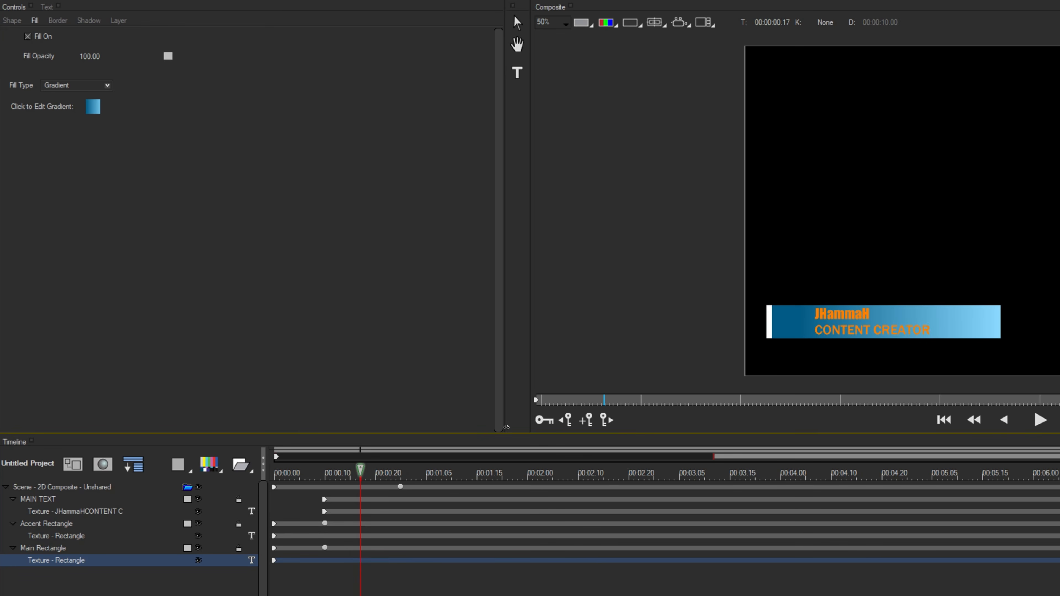
left_click_drag(362, 470, 410, 475)
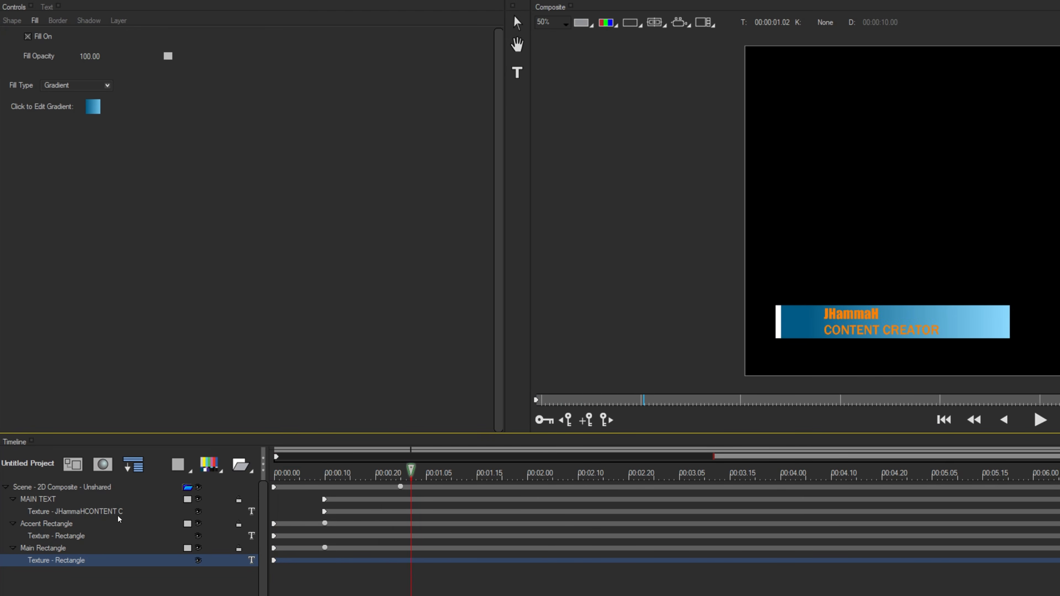
Fill the Accent Rectangle with the text's orange using the color picker and scrub through the title.
left_click(62, 537)
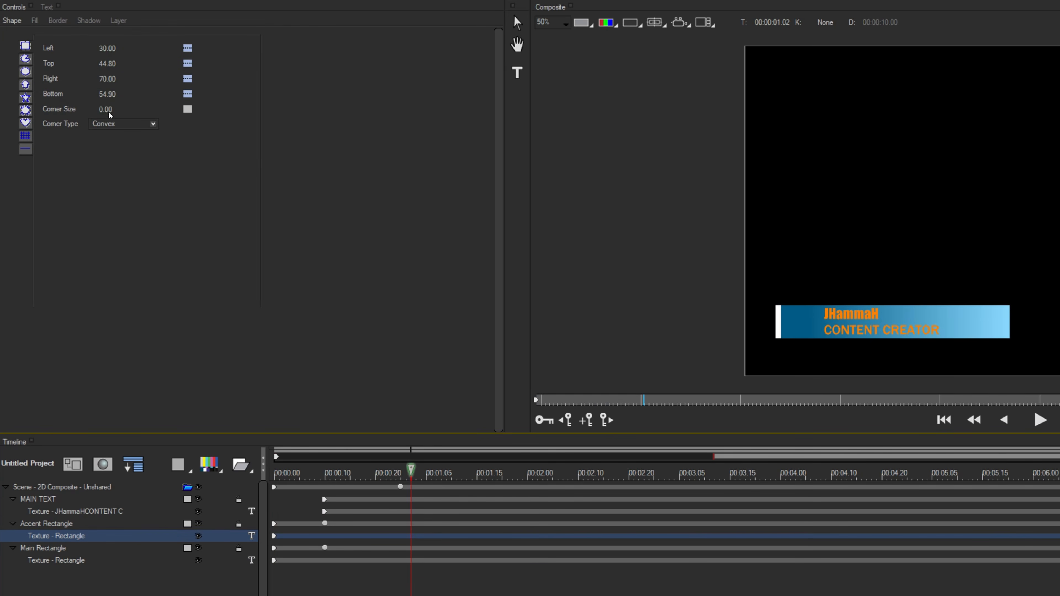
left_click(36, 21)
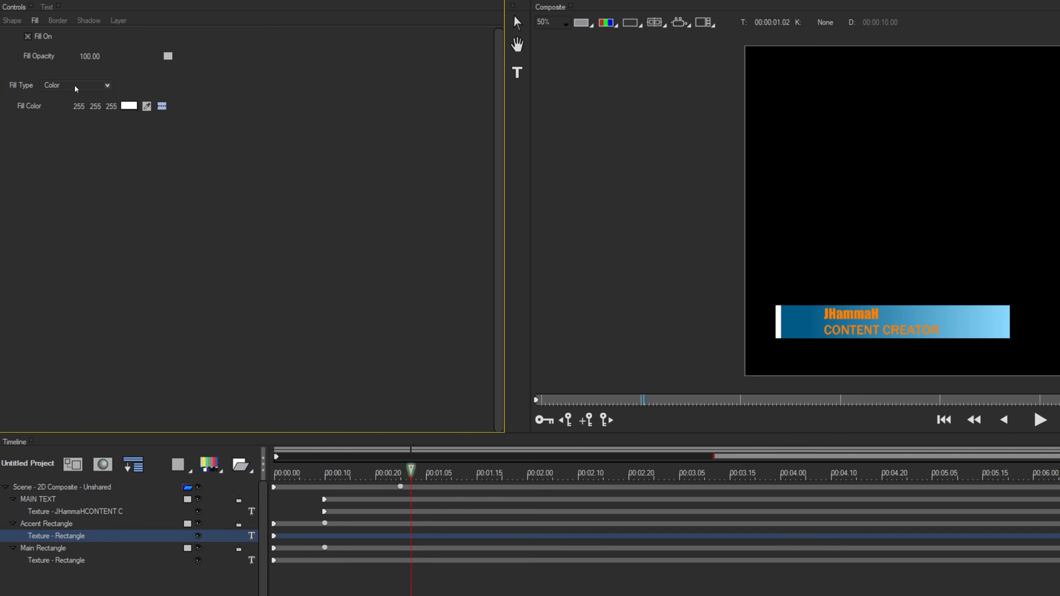
left_click(146, 107)
left_click_drag(411, 472, 812, 468)
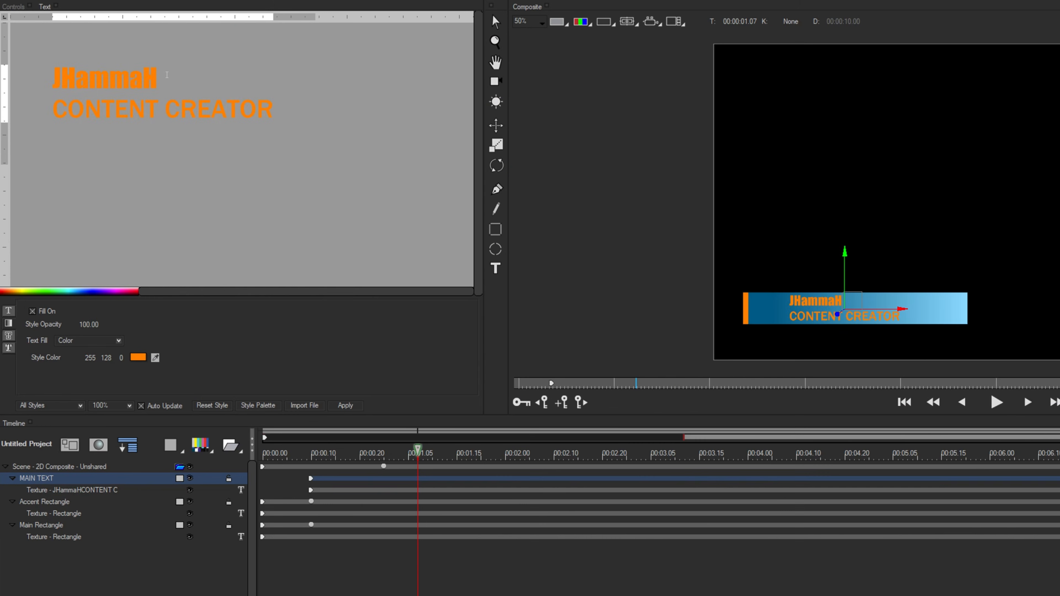
Add "is a content creator that makes things" after the name on the MAIN TEXT's first line.
type("is a content creator that makes things")
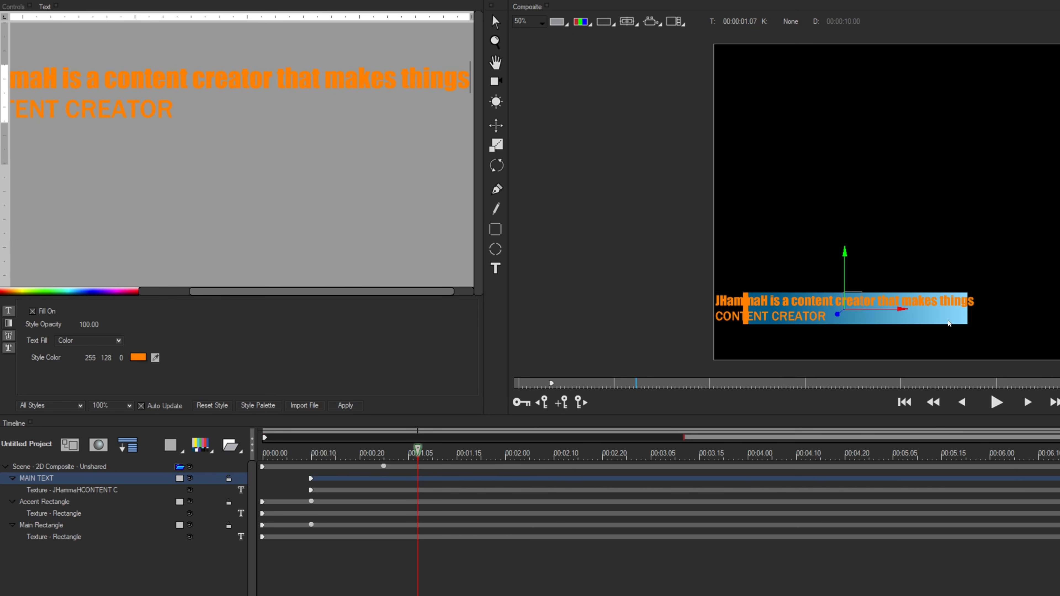
Move the MAIN TEXT horizontally to Position X 493.90 so it starts just beside the orange accent bar.
left_click(11, 7)
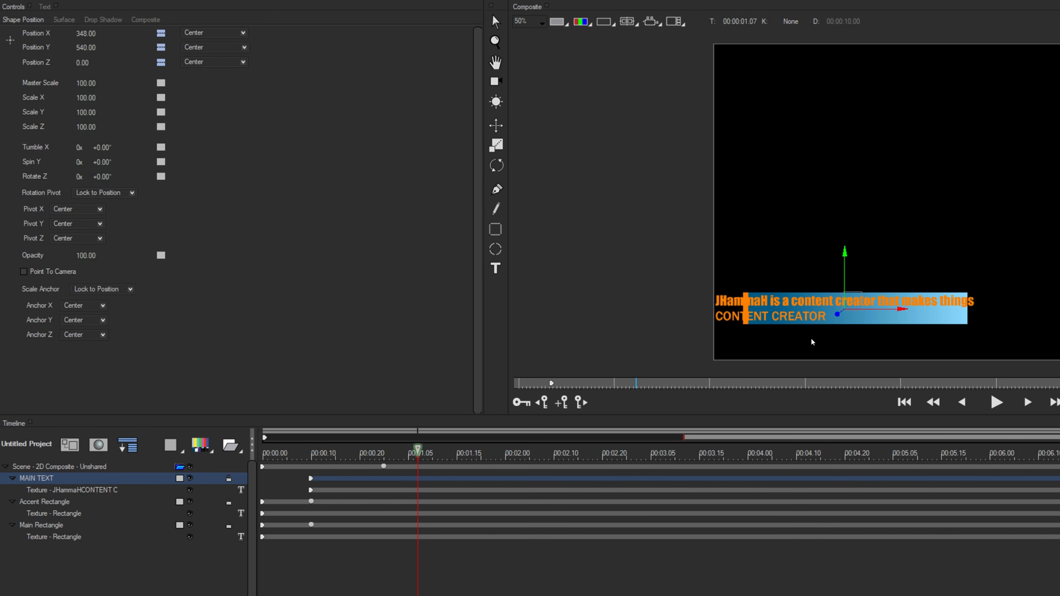
left_click_drag(903, 311, 962, 312)
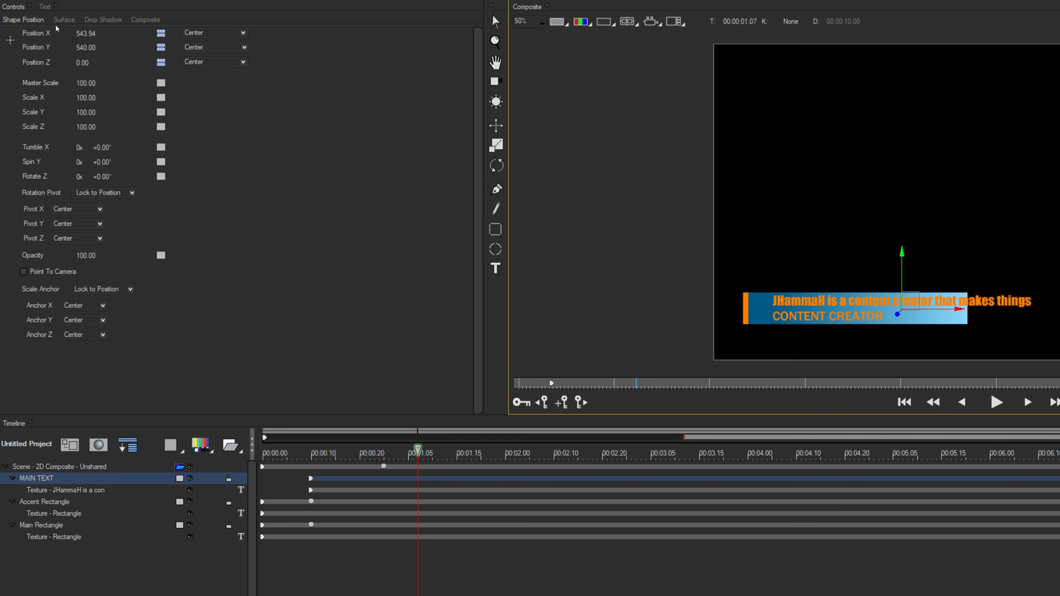
left_click_drag(960, 317, 946, 317)
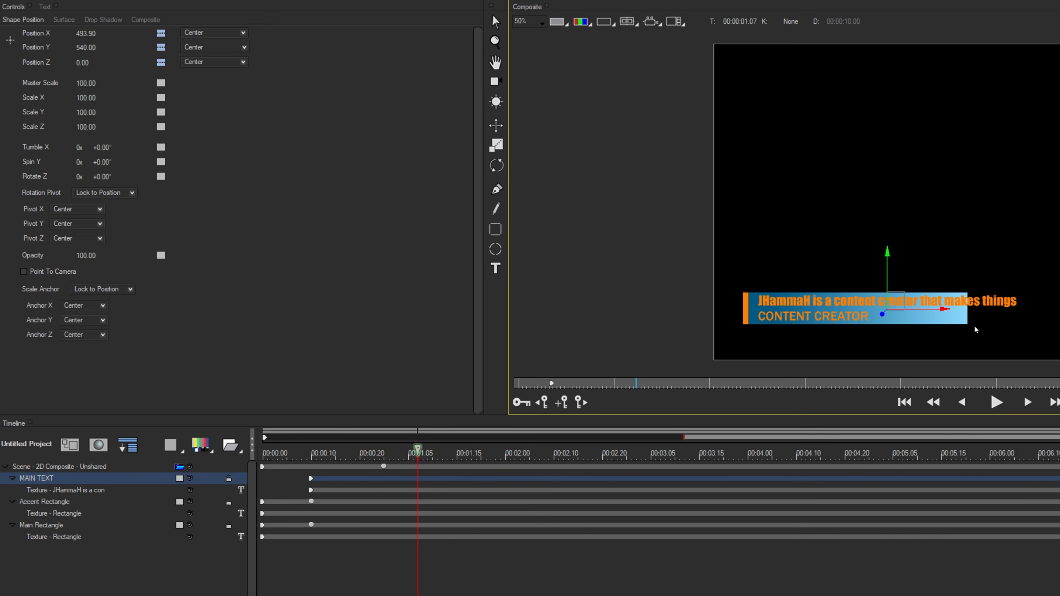
Set the Main Rectangle's Scale X to 126 at 00:00:02.24.
left_click(622, 450)
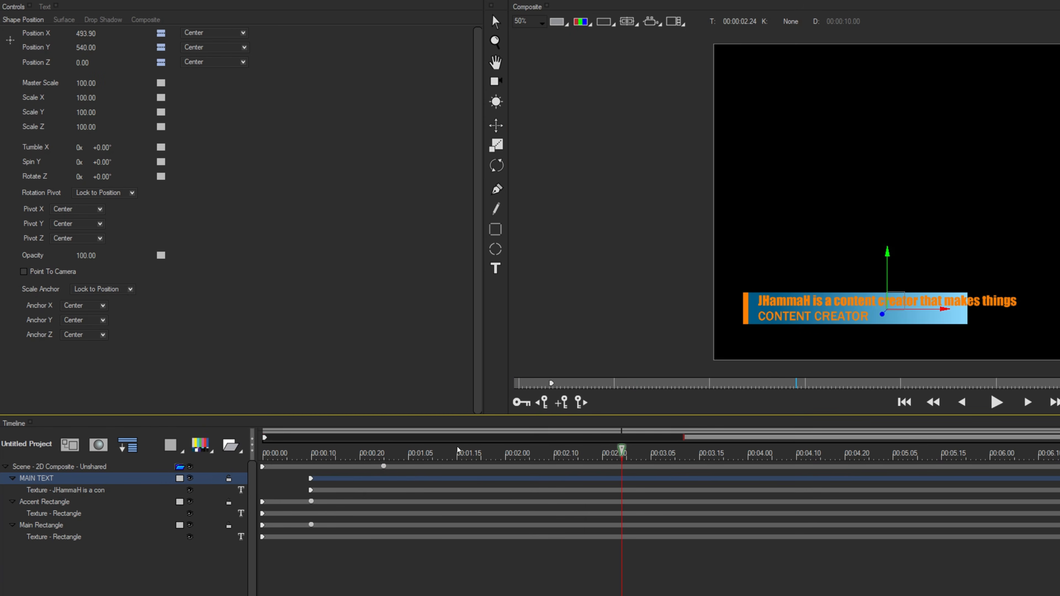
left_click(49, 531)
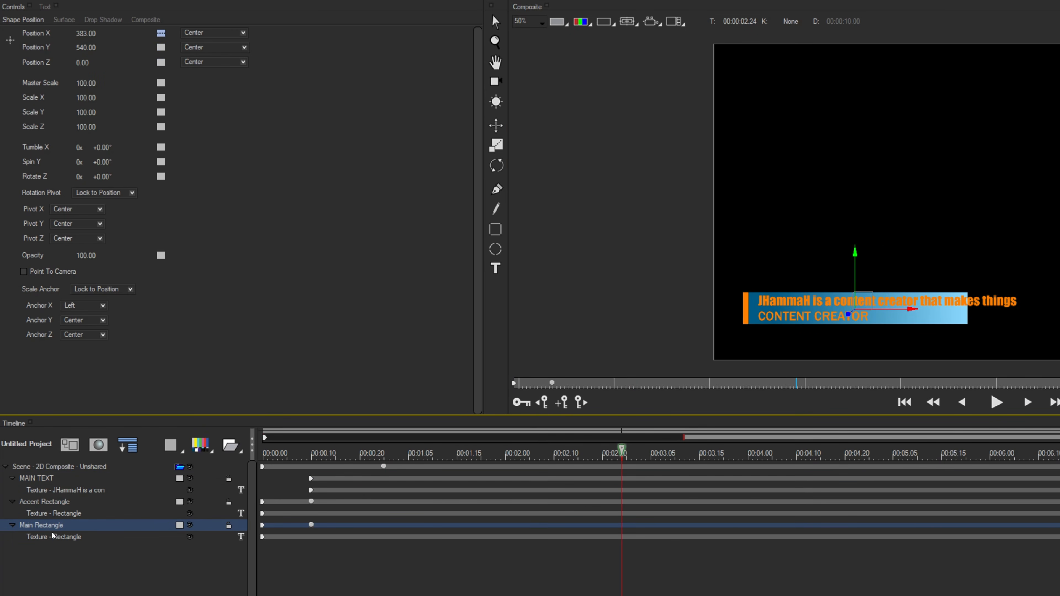
left_click(53, 537)
left_click(51, 530)
left_click(98, 105)
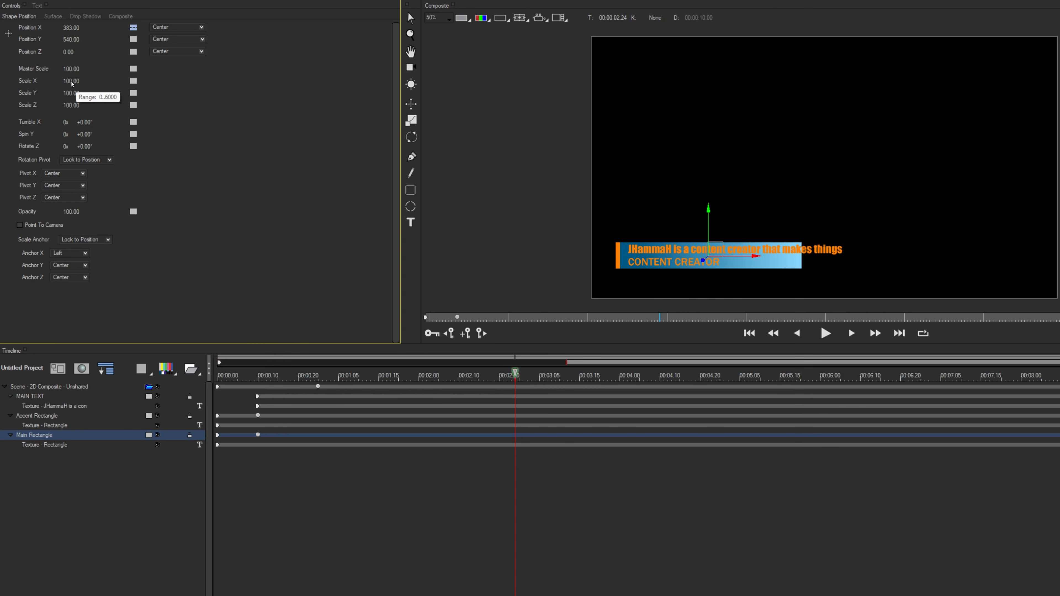
left_click_drag(72, 83, 74, 82)
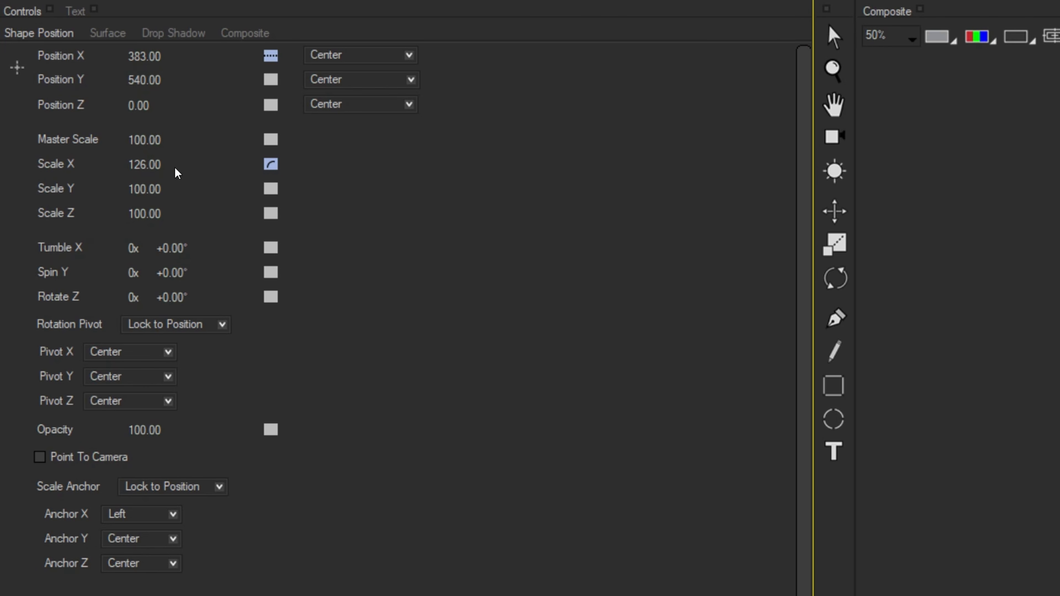
Check the Main Rectangle's Scale X interpolation options and play the title from the start to examine how the bar scales.
right_click(274, 163)
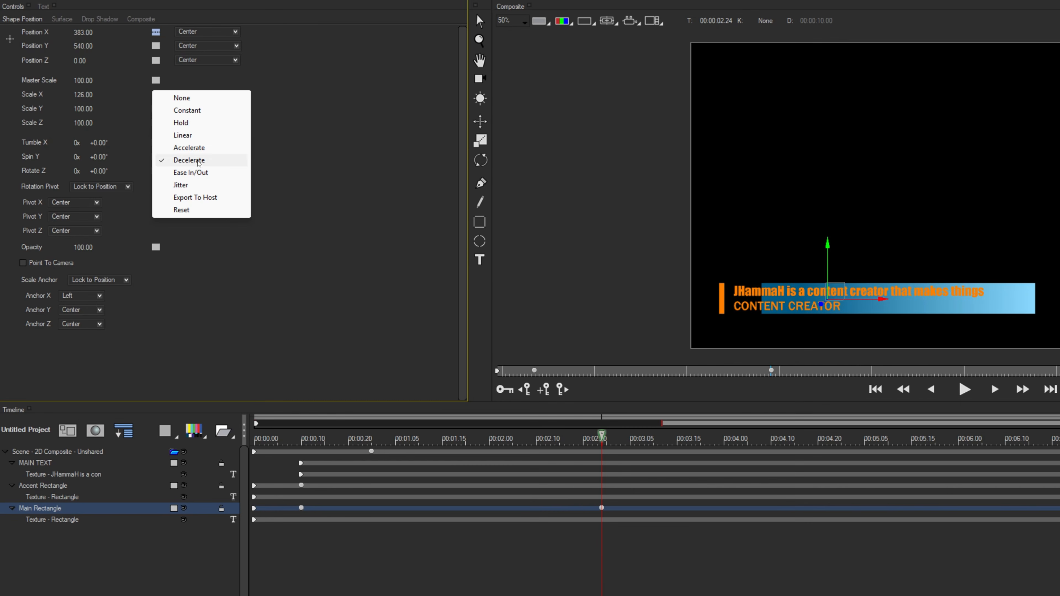
left_click(603, 445)
left_click_drag(602, 443, 254, 440)
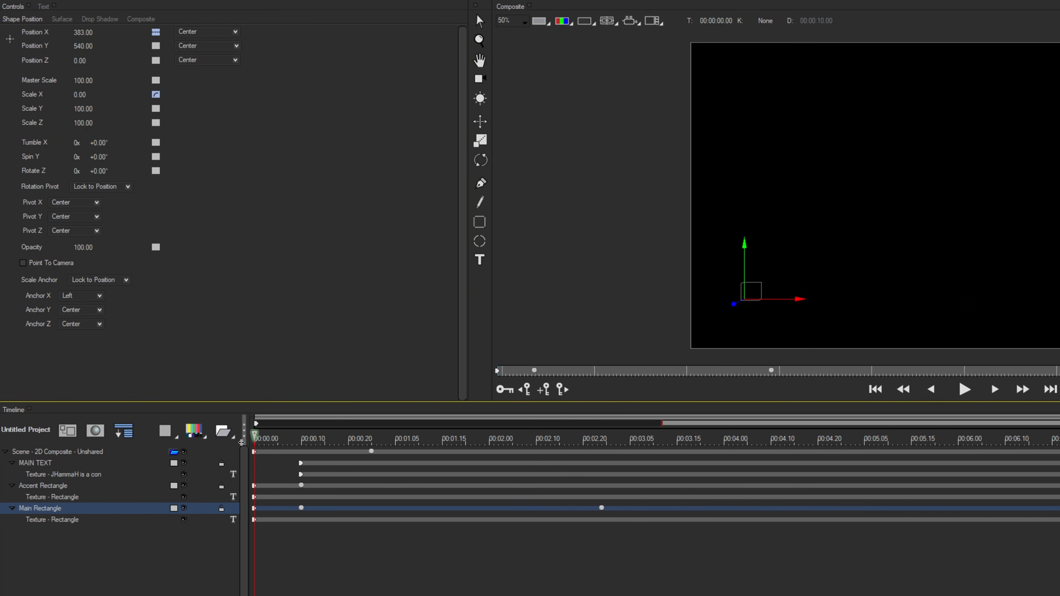
key("space")
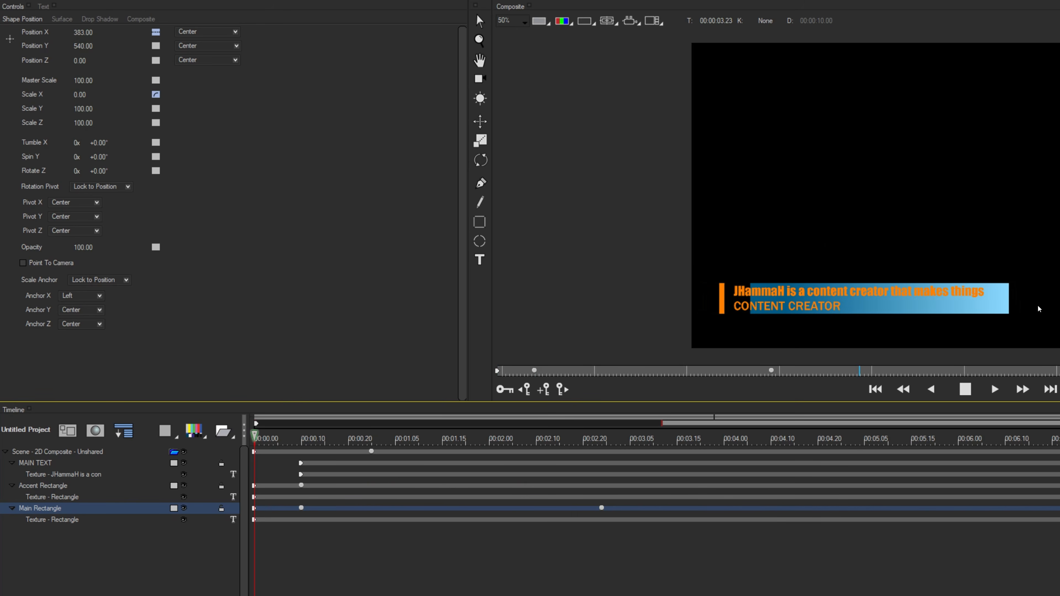
key("space")
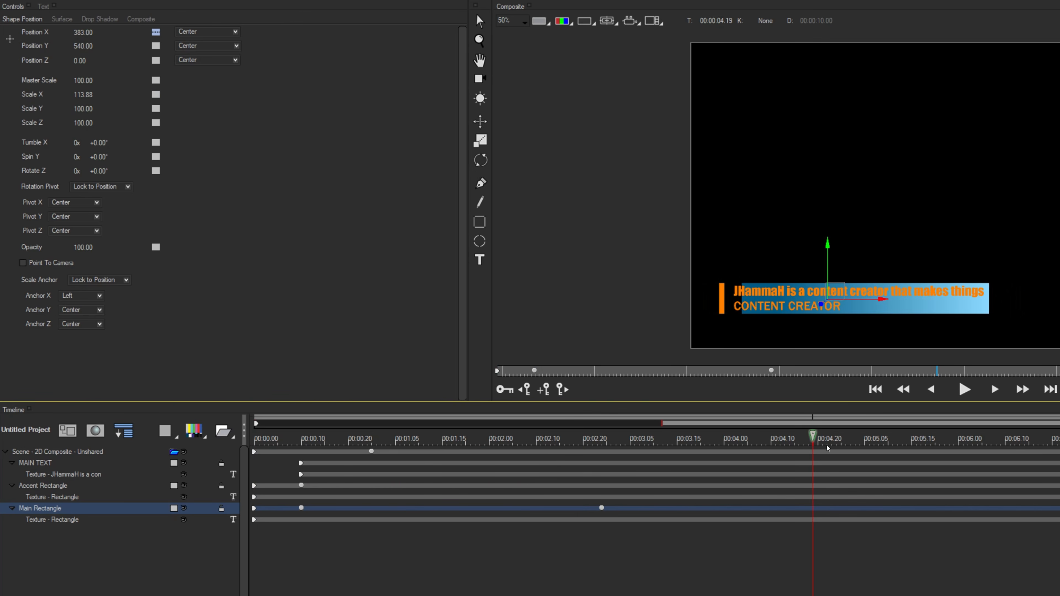
left_click_drag(811, 436, 608, 521)
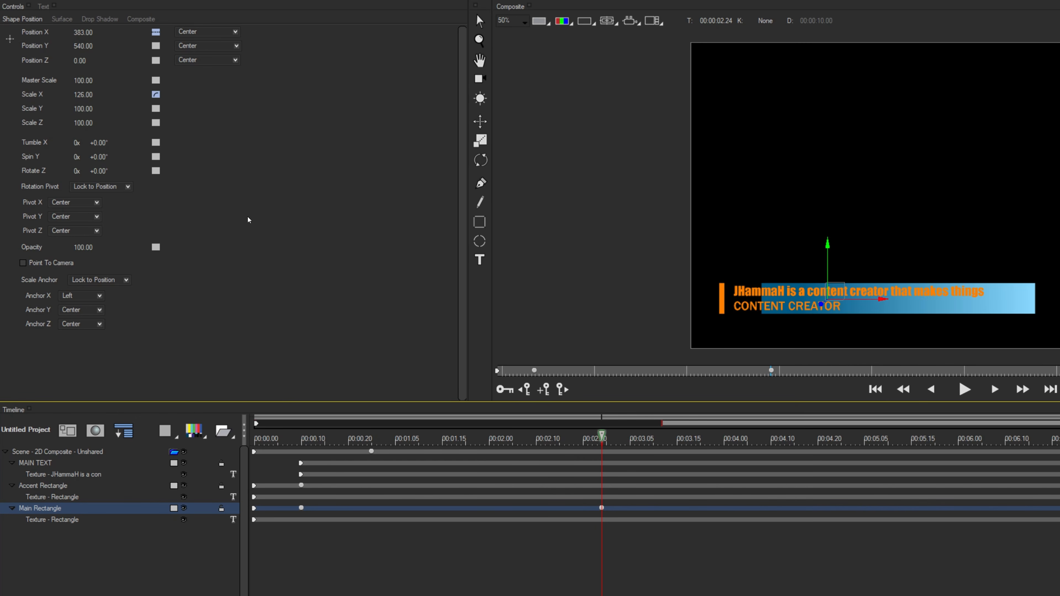
Try Constant interpolation on the Main Rectangle's Scale X, scrub the timeline and undo the change.
right_click(156, 95)
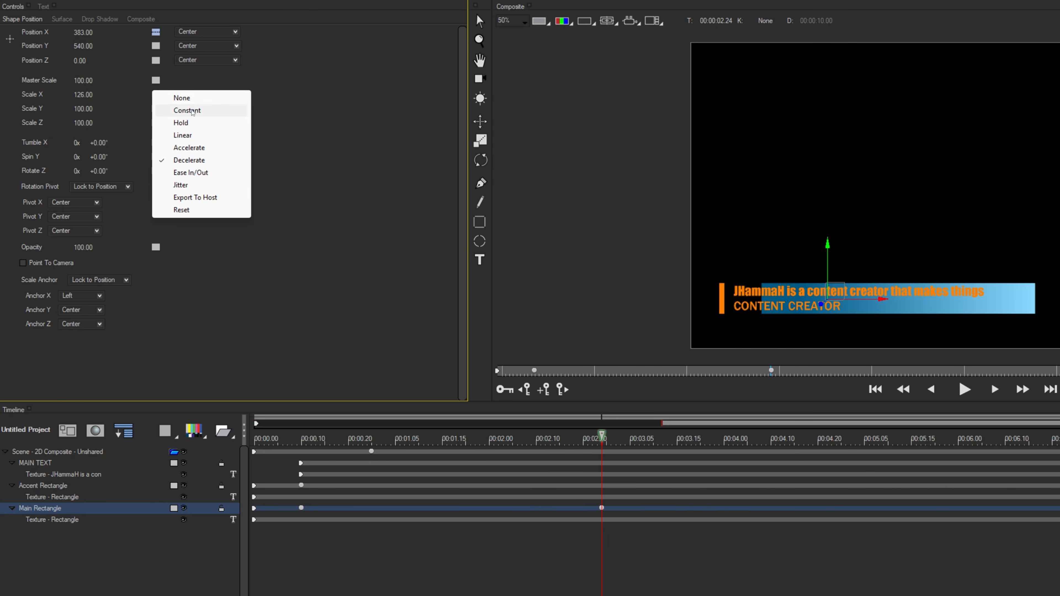
left_click(157, 100)
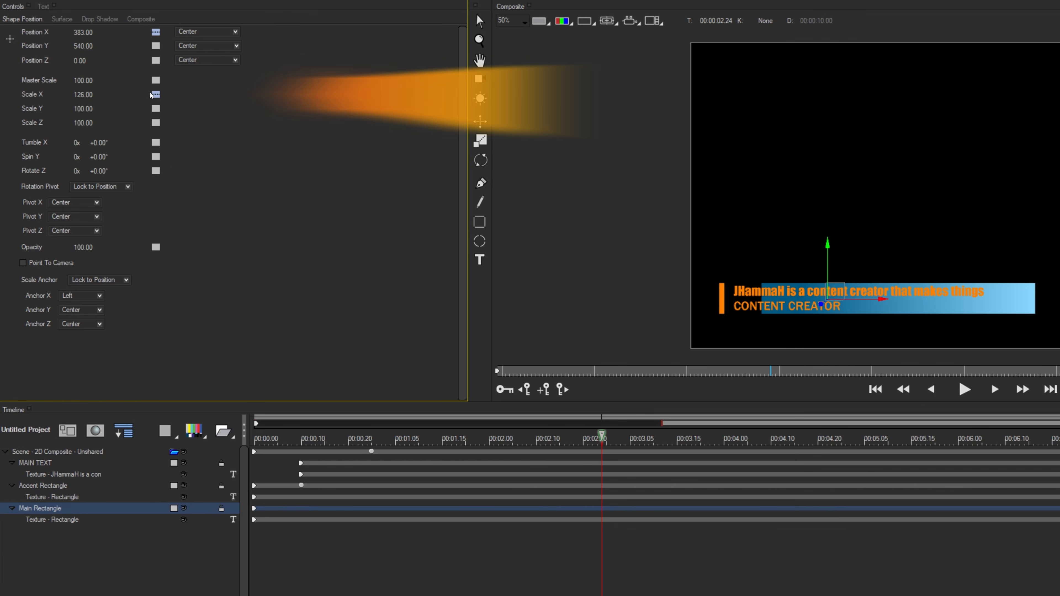
left_click_drag(634, 436, 597, 446)
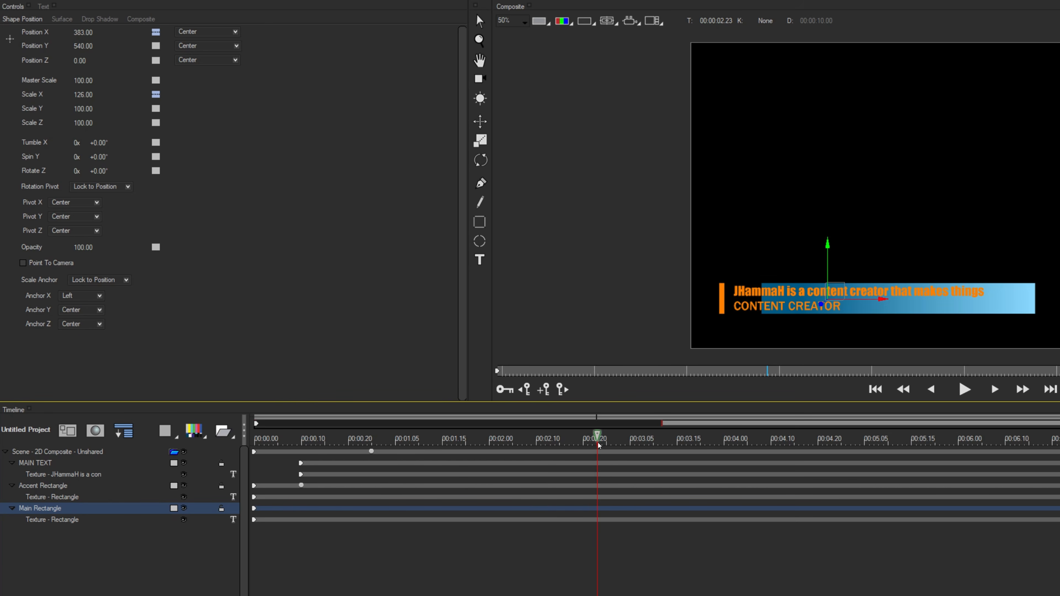
key("ctrl+z")
key("ctrl+z")
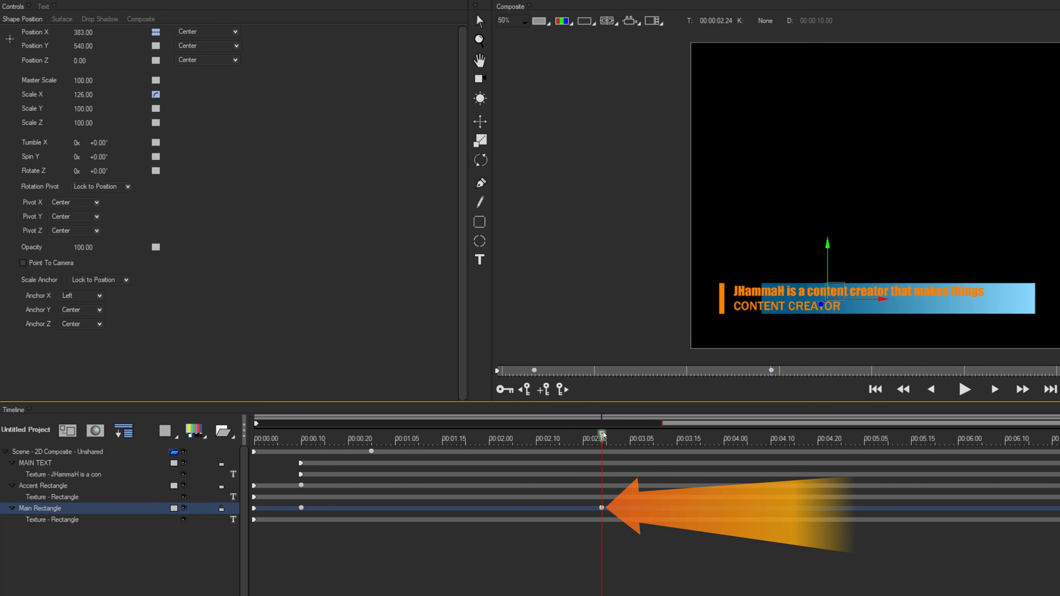
Set the Main Rectangle's Scale X to 126 at its keyframe at 00:00:00.10.
left_click_drag(603, 434, 301, 440)
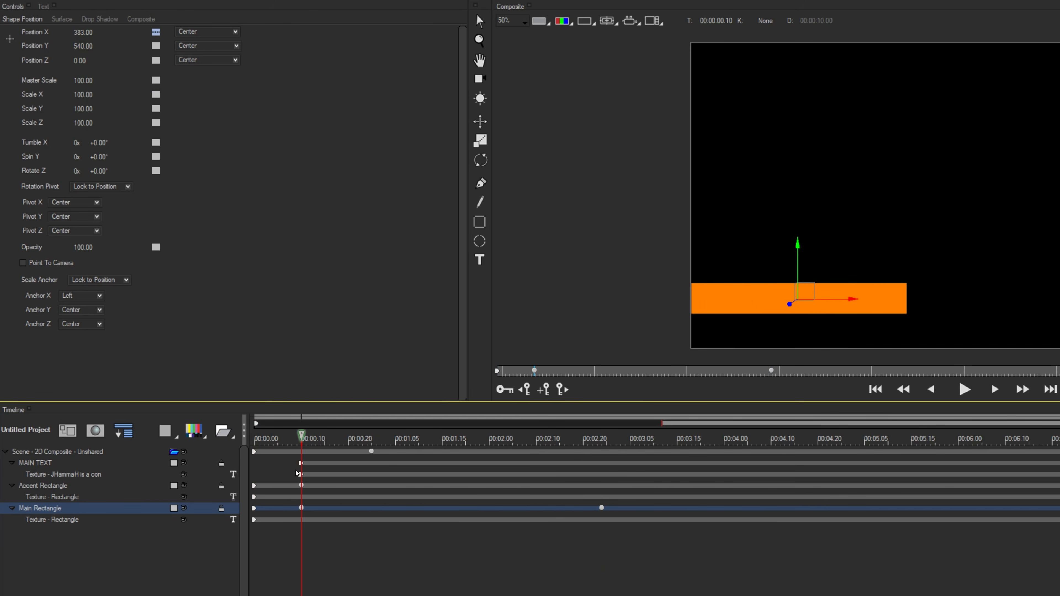
left_click(302, 508)
left_click(83, 95)
type("120")
key("Return")
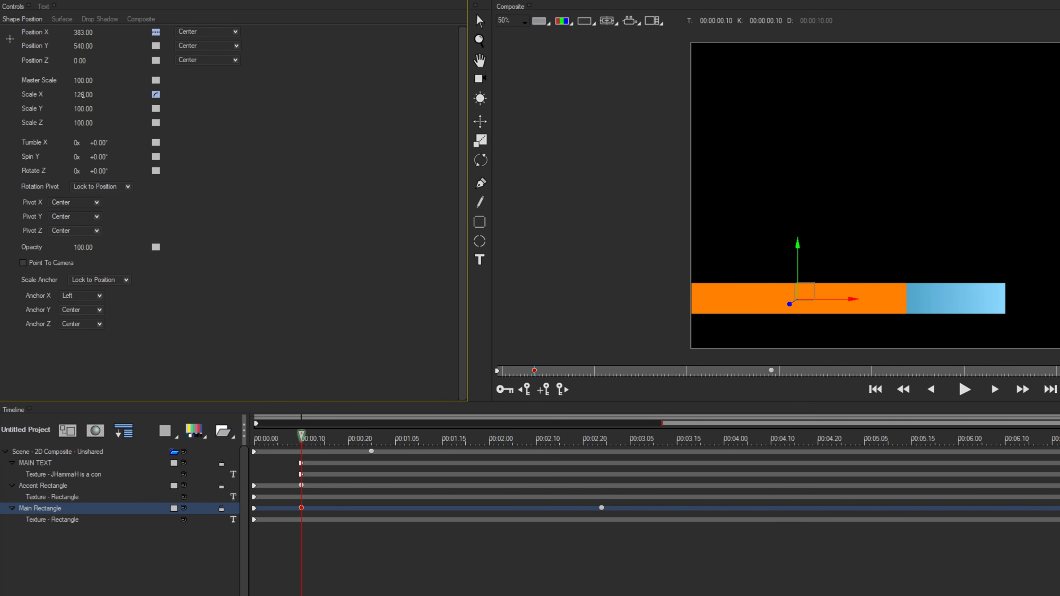
Delete the Main Rectangle's extra keyframe at 00:00:02.24.
left_click_drag(302, 439, 597, 436)
left_click(601, 508)
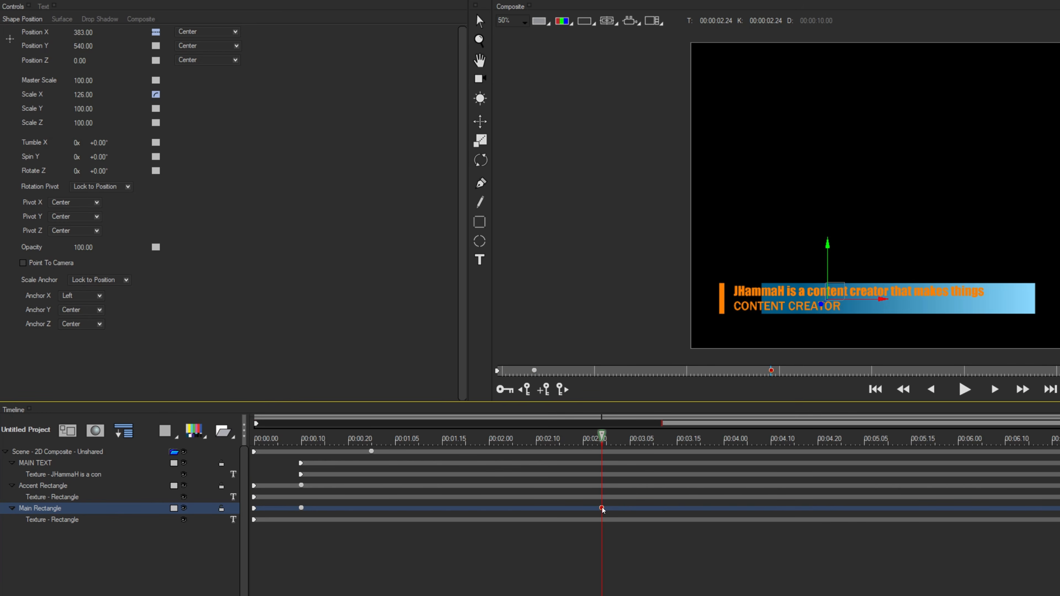
key("Delete")
Set the Main Rectangle's Scale X to 126 at its closing keyframe at 00:00:09.16 and play the title.
left_click_drag(603, 437, 850, 445)
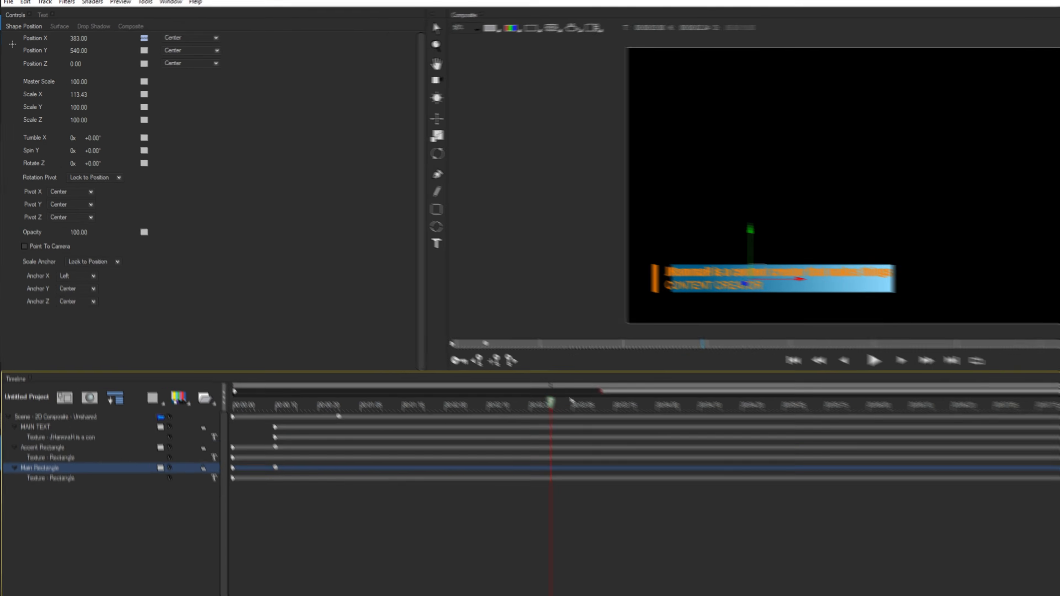
left_click_drag(635, 354, 1020, 357)
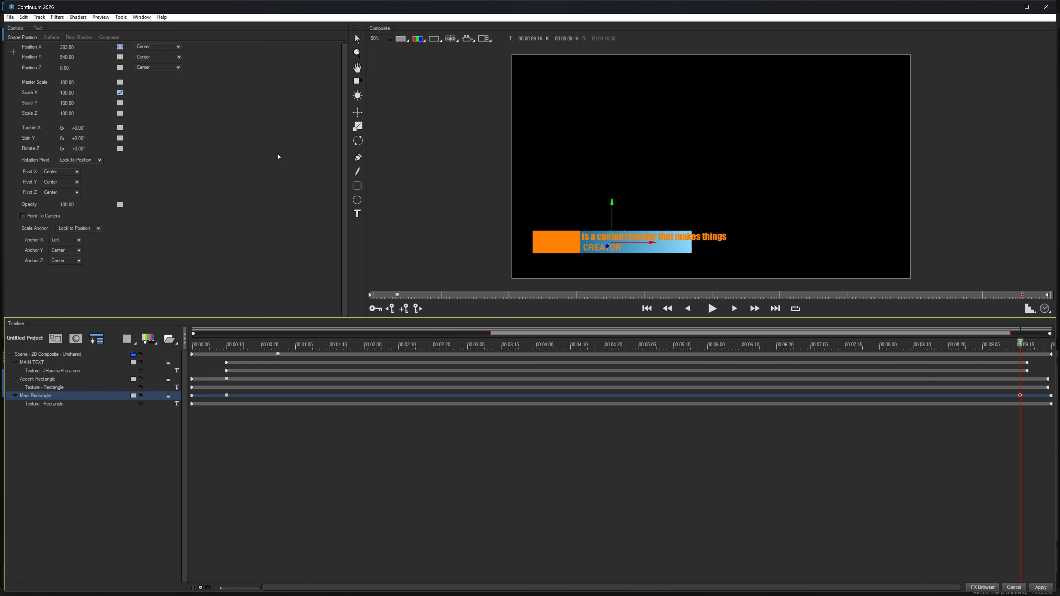
left_click(67, 96)
type("126")
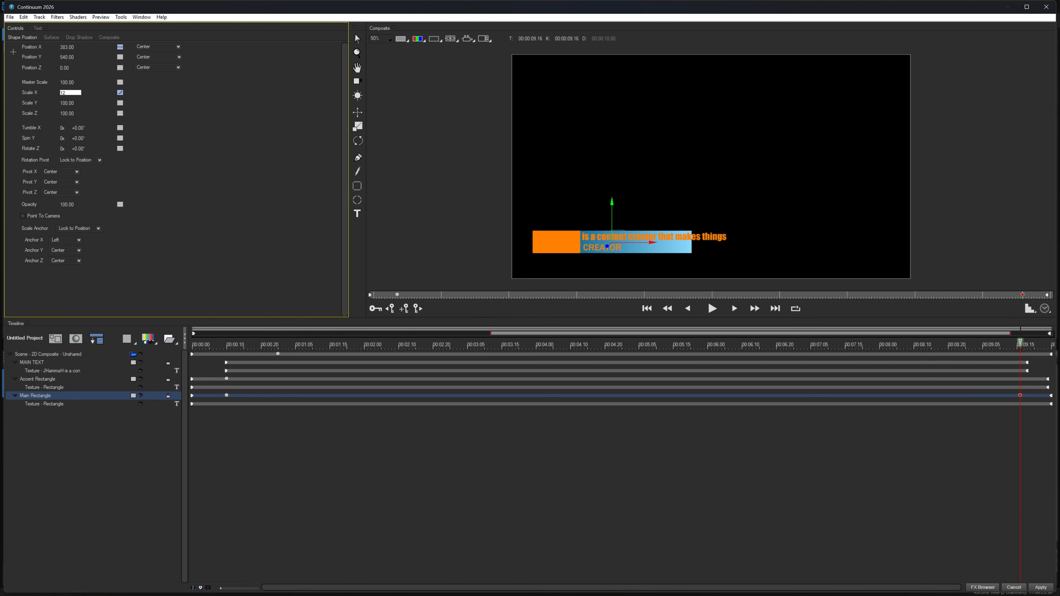
key("Return")
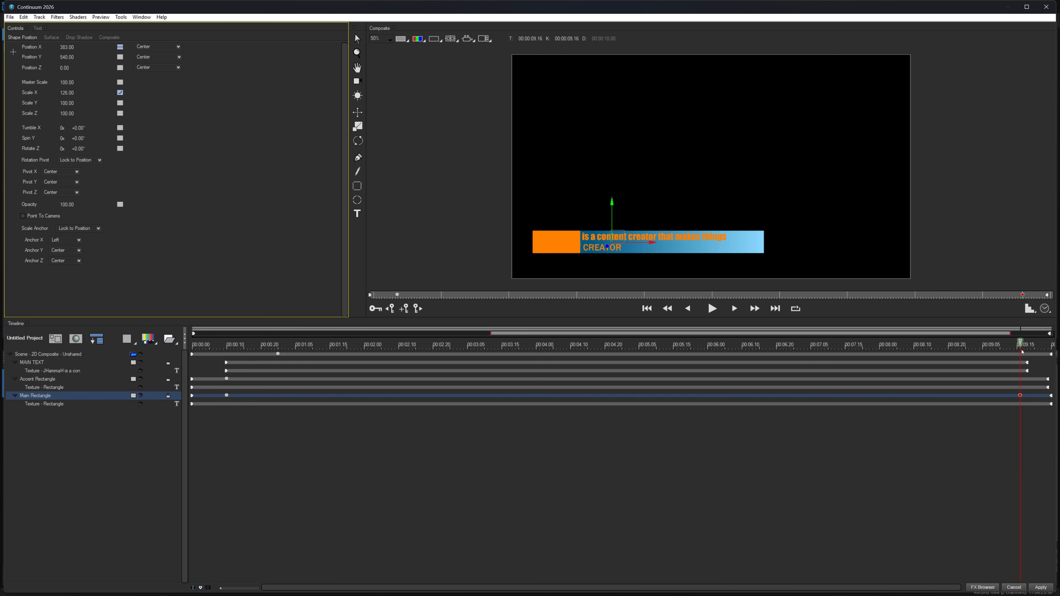
key("space")
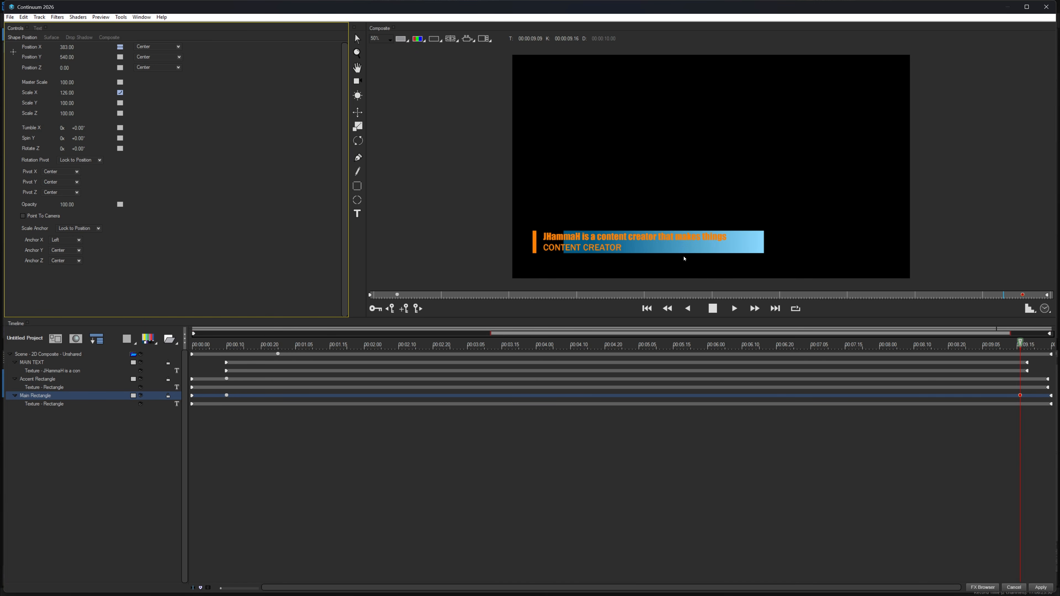
key("space")
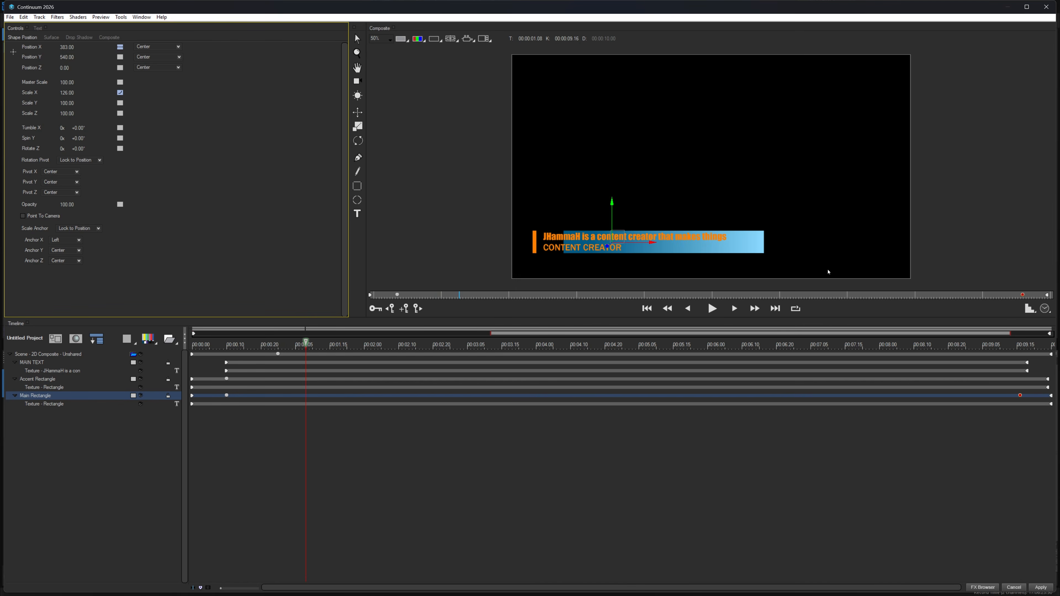
Move the Main Rectangle horizontally to Position X 252.17 so it meets the orange accent bar and backs all the text.
left_click_drag(308, 347, 463, 347)
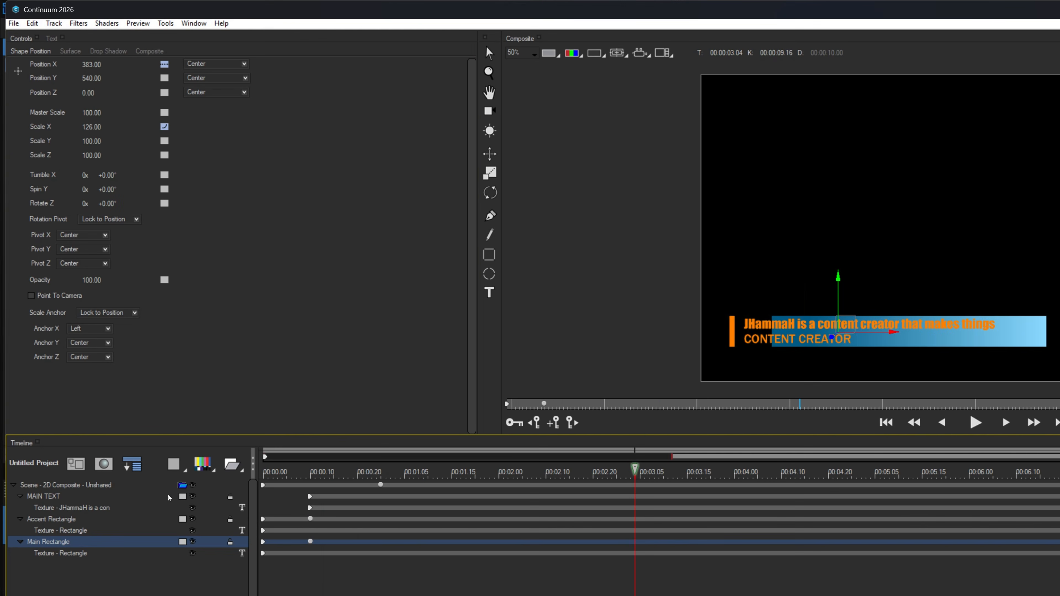
left_click_drag(95, 65, 97, 63)
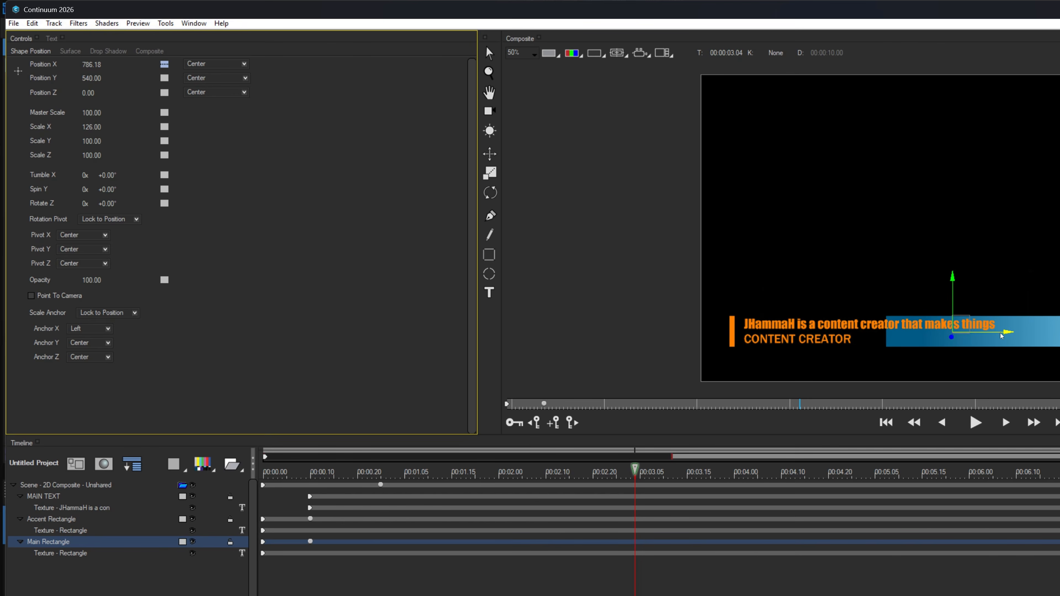
left_click_drag(1000, 336, 853, 322)
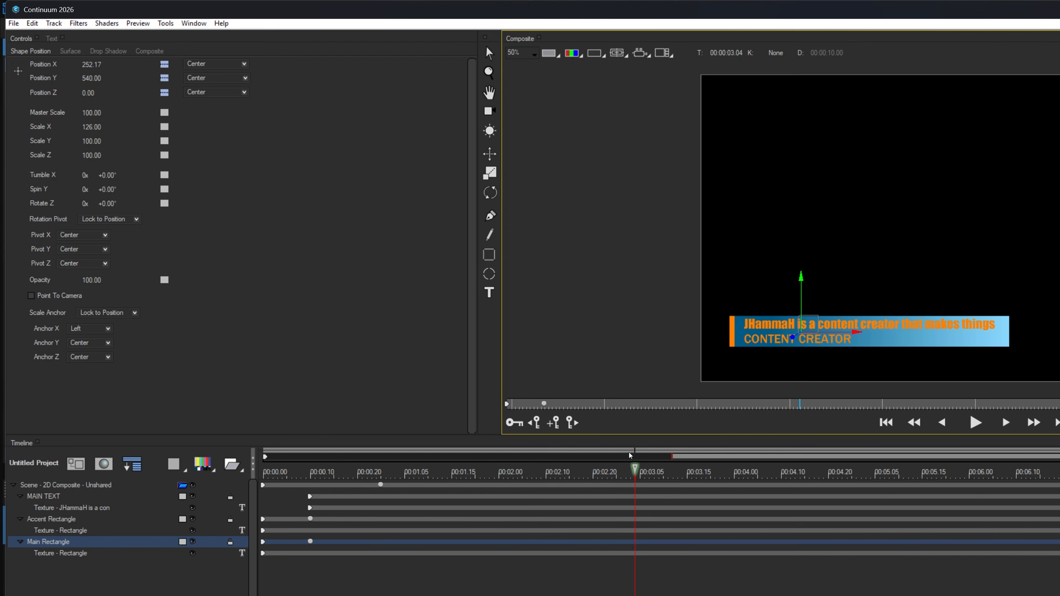
Play the title from the start and again near its end to check the repositioned bar's animation.
left_click_drag(634, 471, 262, 467)
key("space")
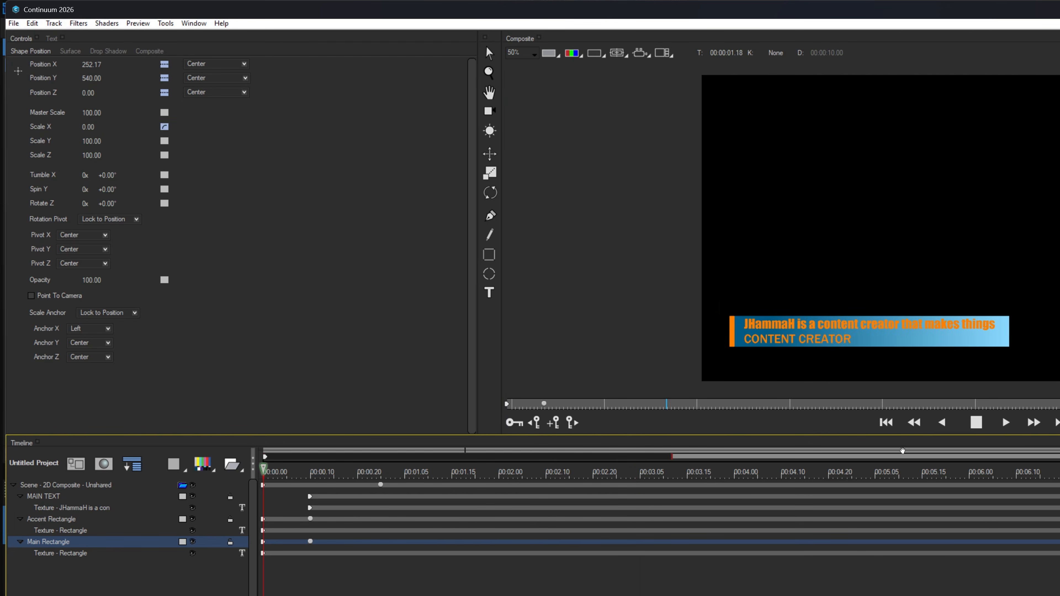
left_click(976, 423)
left_click(983, 344)
key("space")
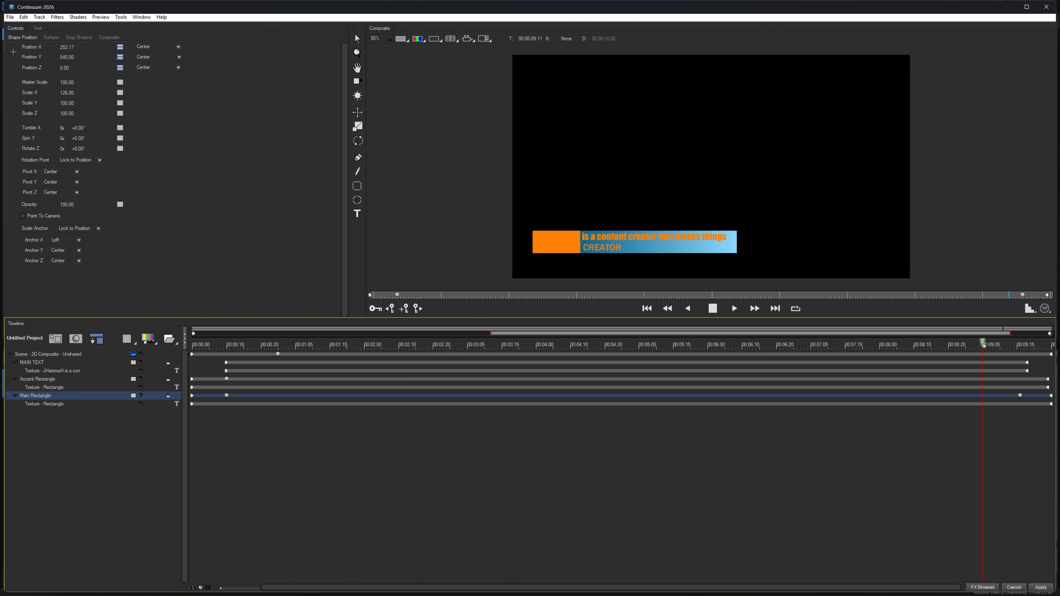
Set the Accent Rectangle's Scale X to 148 at 00:00:00.11 and look at its interpolation options.
left_click_drag(193, 342, 230, 335)
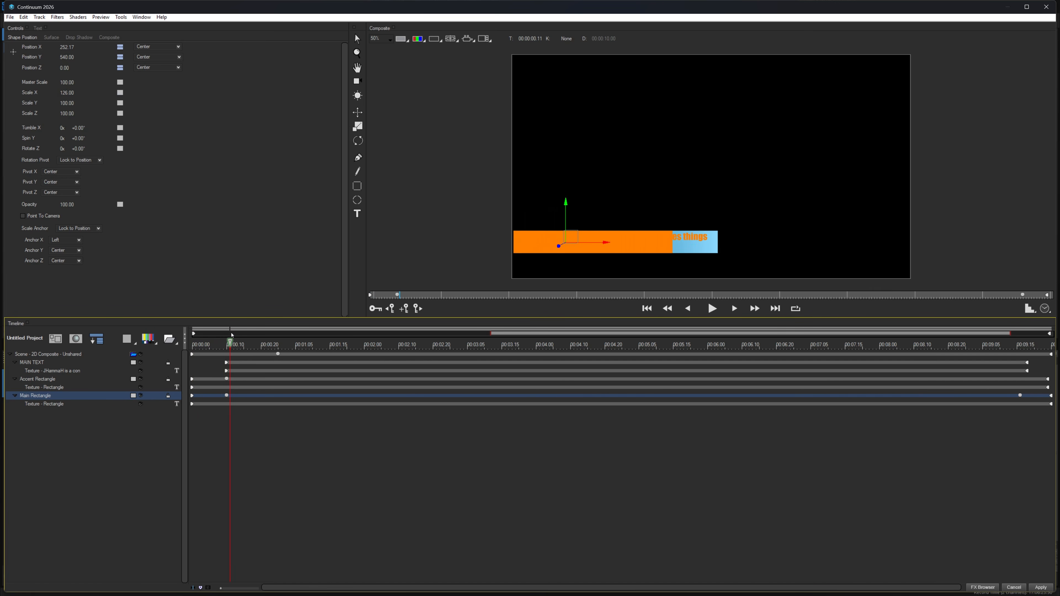
left_click(49, 380)
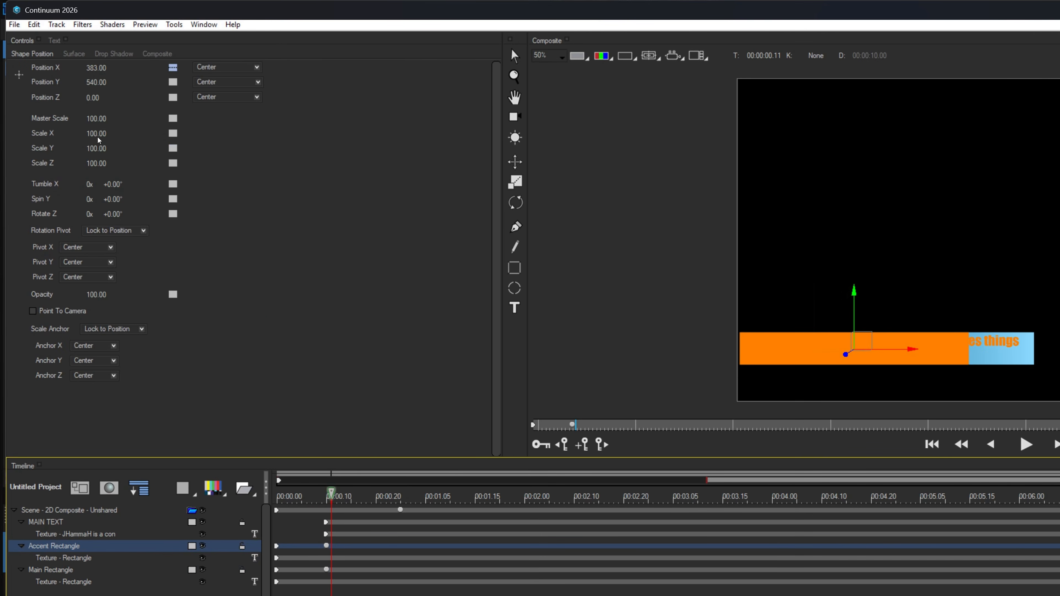
left_click_drag(97, 134, 100, 133)
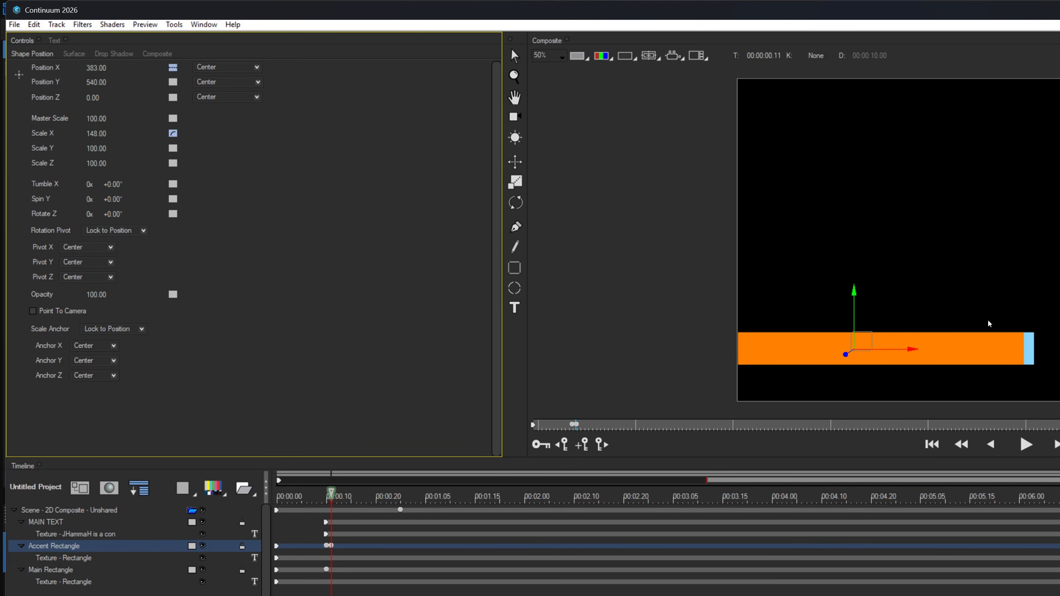
left_click(173, 133)
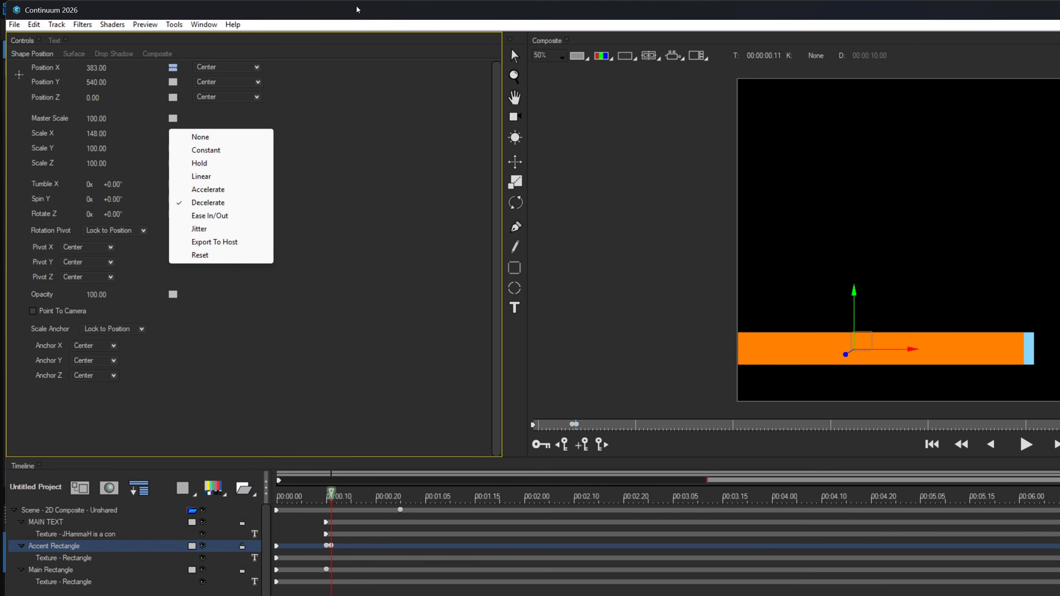
left_click(384, 94)
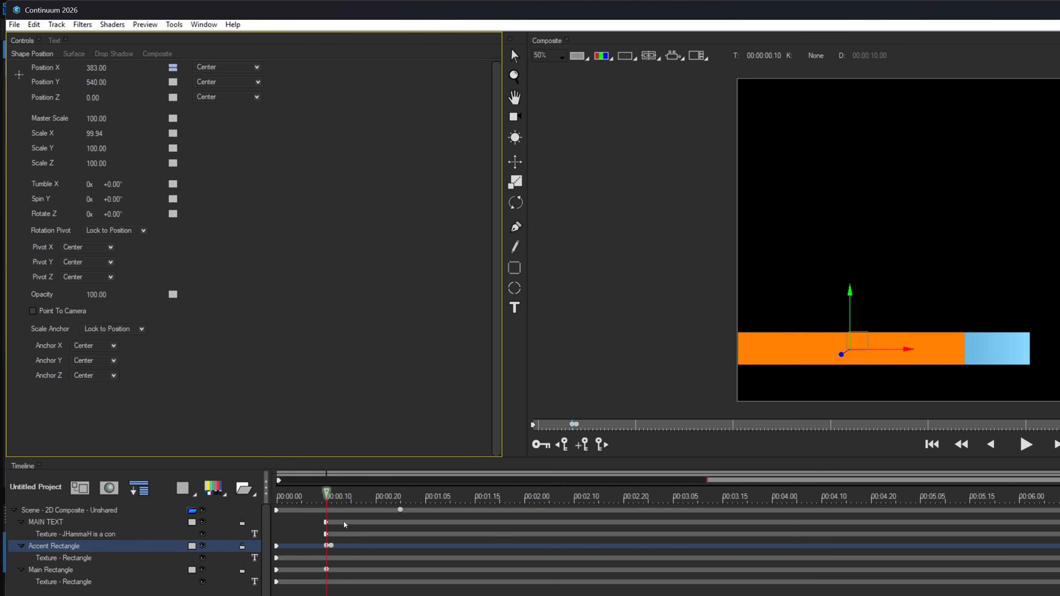
Set the Accent Rectangle's Scale X to 148 at its 00:00:00.10 keyframe and remove the extra keyframe at 00:00:00.11.
left_click(330, 545)
left_click(326, 546)
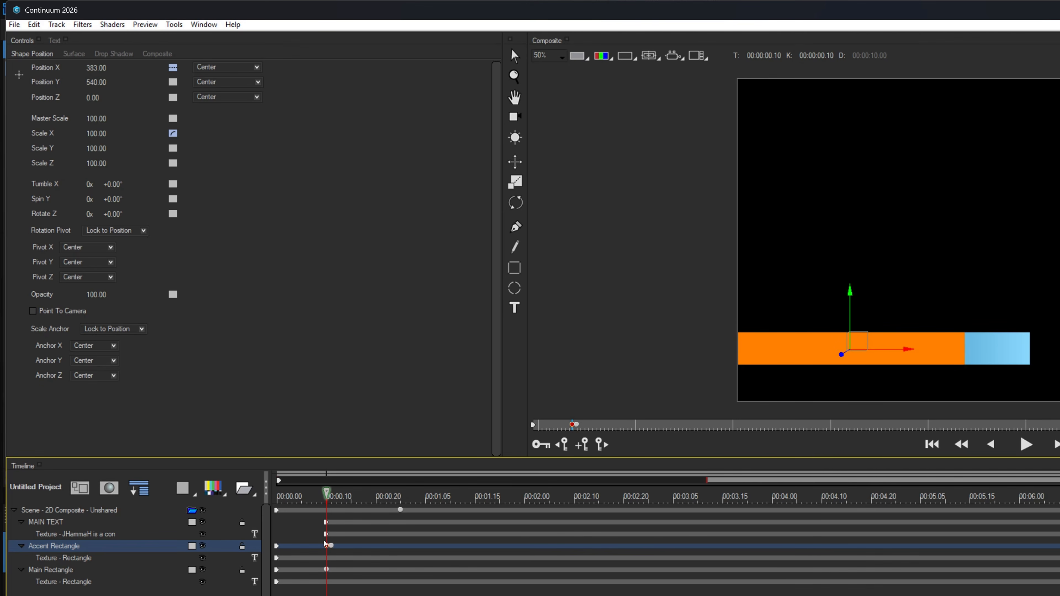
left_click(96, 134)
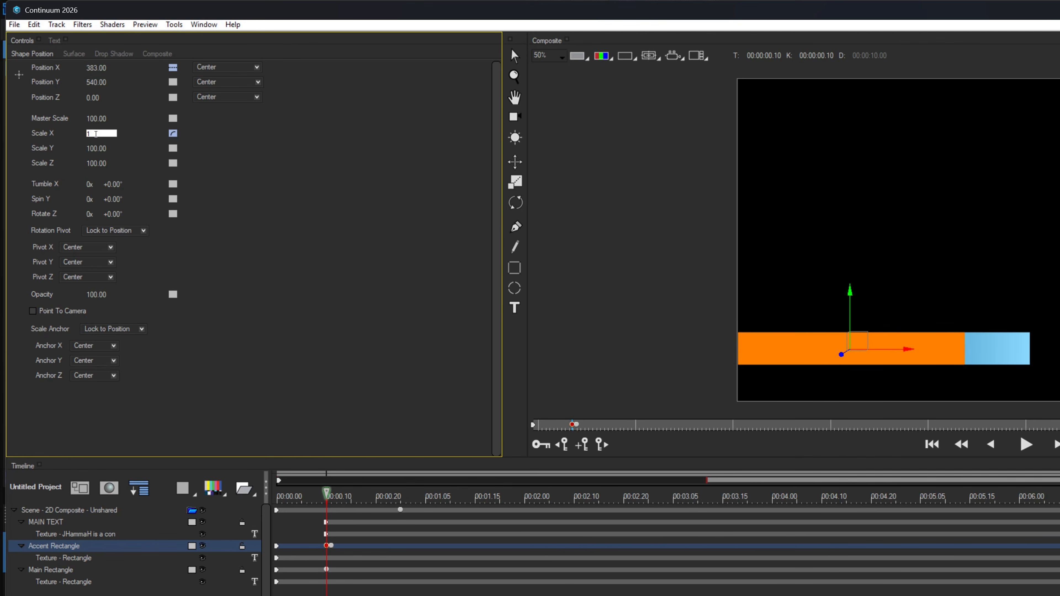
key("Return")
left_click(331, 546)
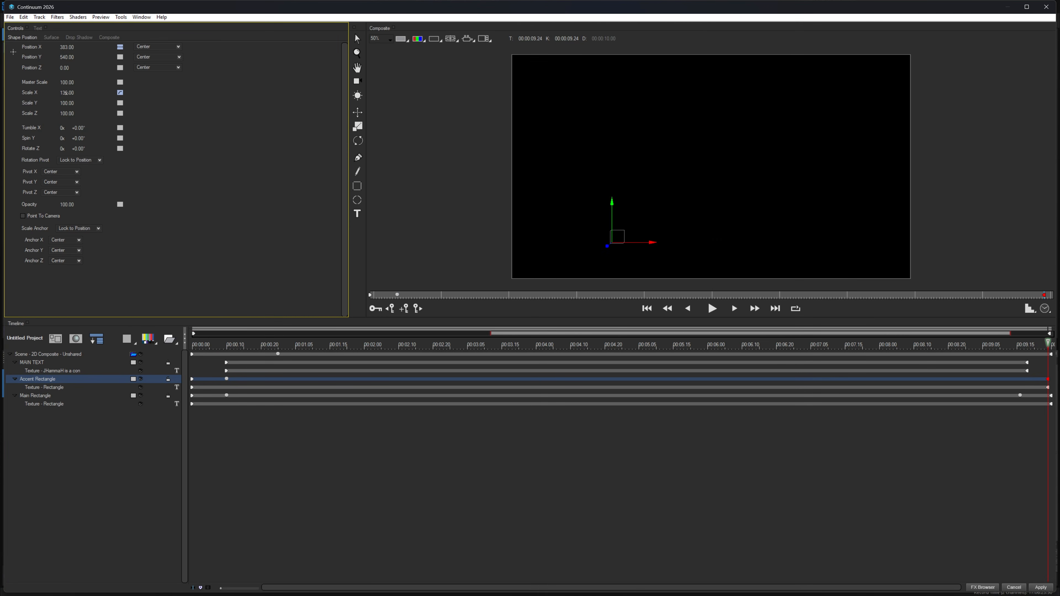
Move the Accent Rectangle horizontally to Position X 552.58 at 00:00:00.23 and scrub ahead to check its placement beside the text.
left_click_drag(1047, 343, 67, 47)
left_click_drag(696, 246, 688, 246)
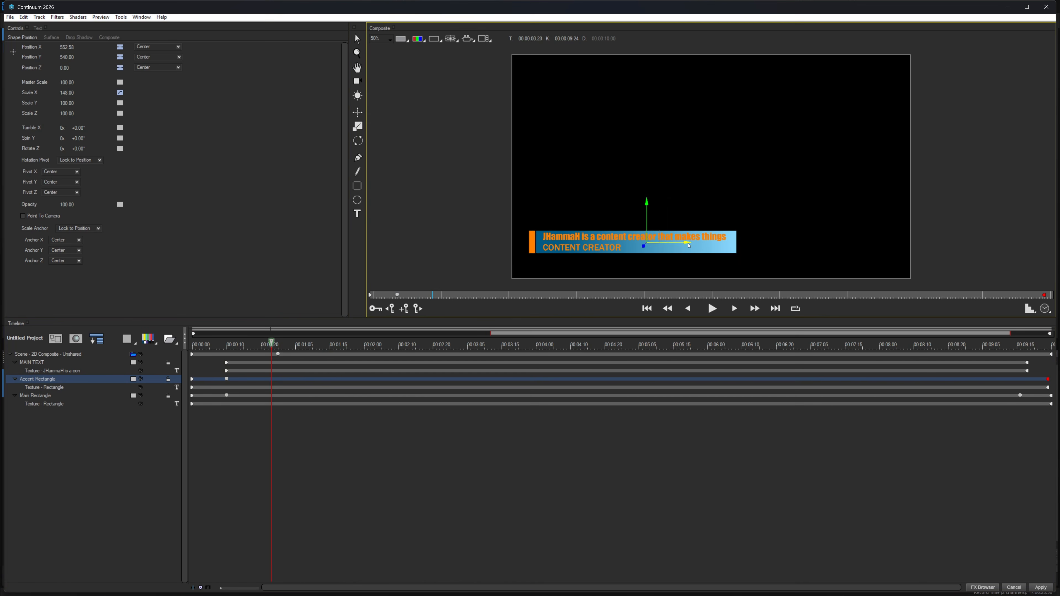
left_click_drag(271, 344, 816, 350)
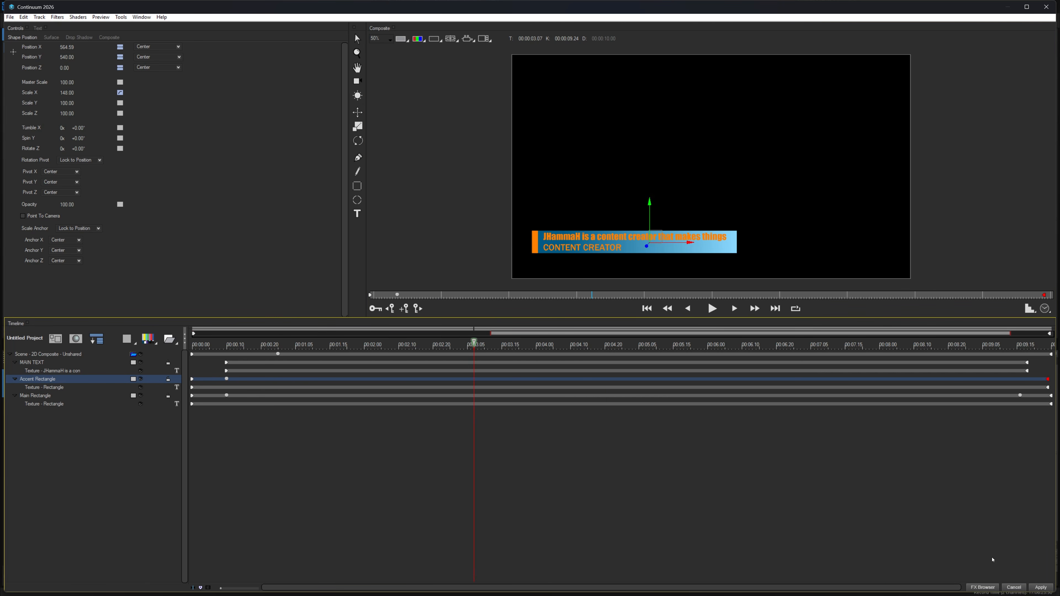
Apply the edited title to the video event in Vegas Pro and play it back on the timeline.
left_click(1041, 587)
key("space")
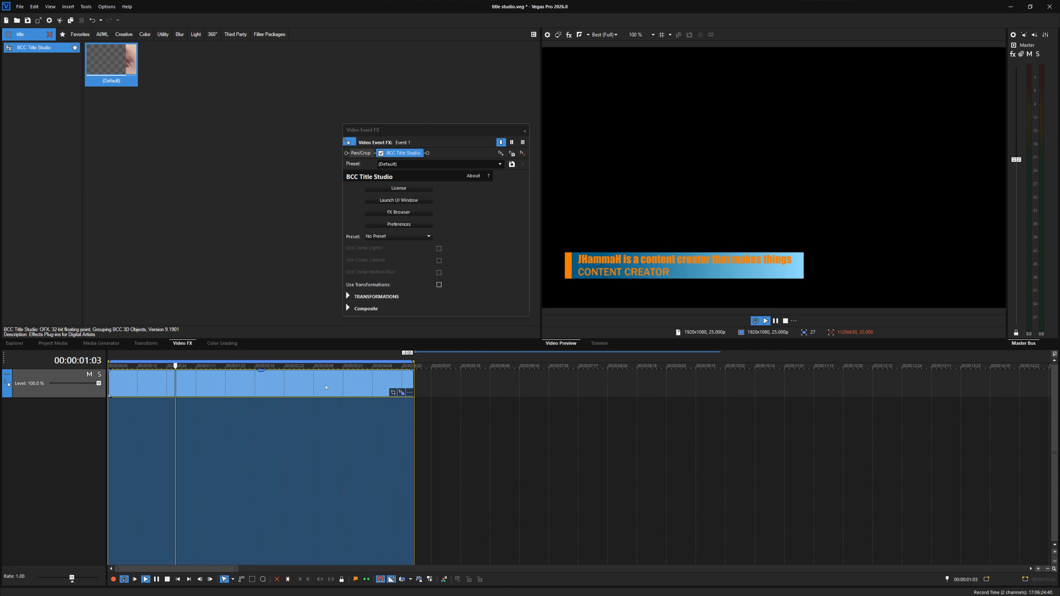
left_click(255, 384)
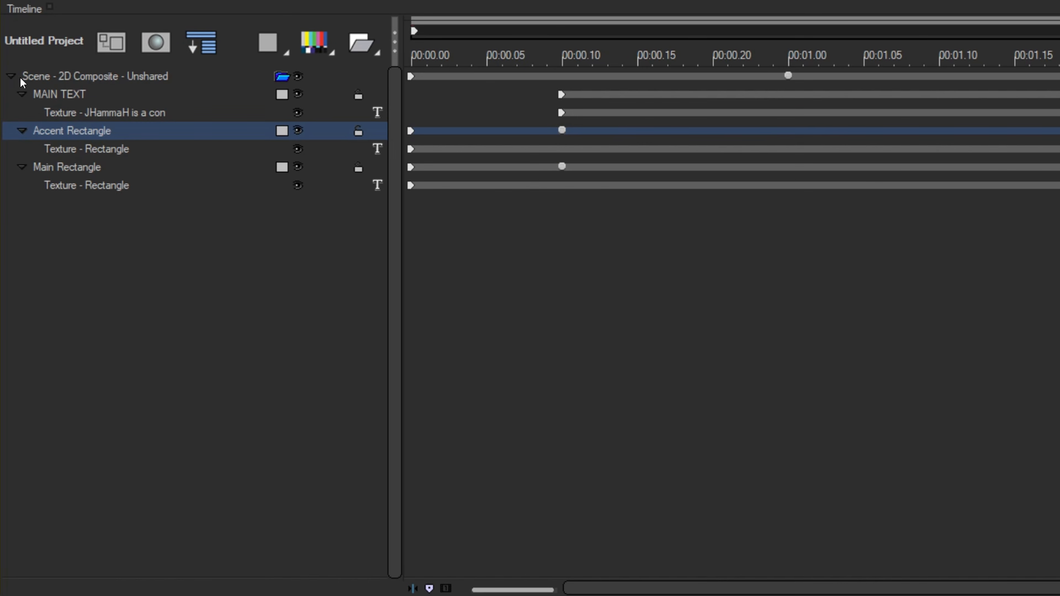
Enable motion blur in the 2D Composite scene's render settings and scrub to 00:00:00.05 to inspect the moving bars.
left_click(13, 76)
left_click(12, 76)
left_click(48, 76)
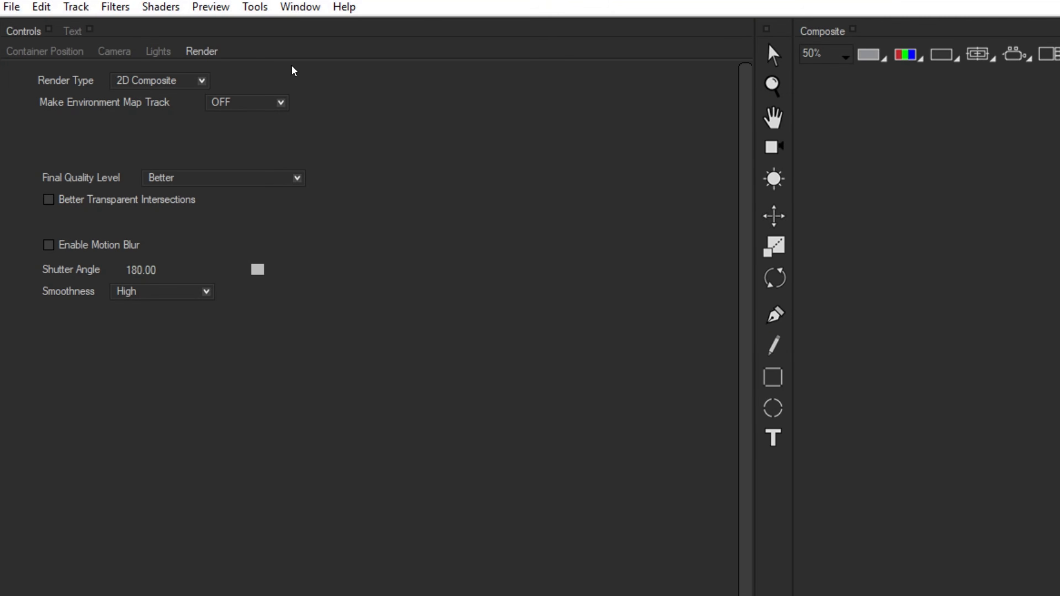
left_click(201, 50)
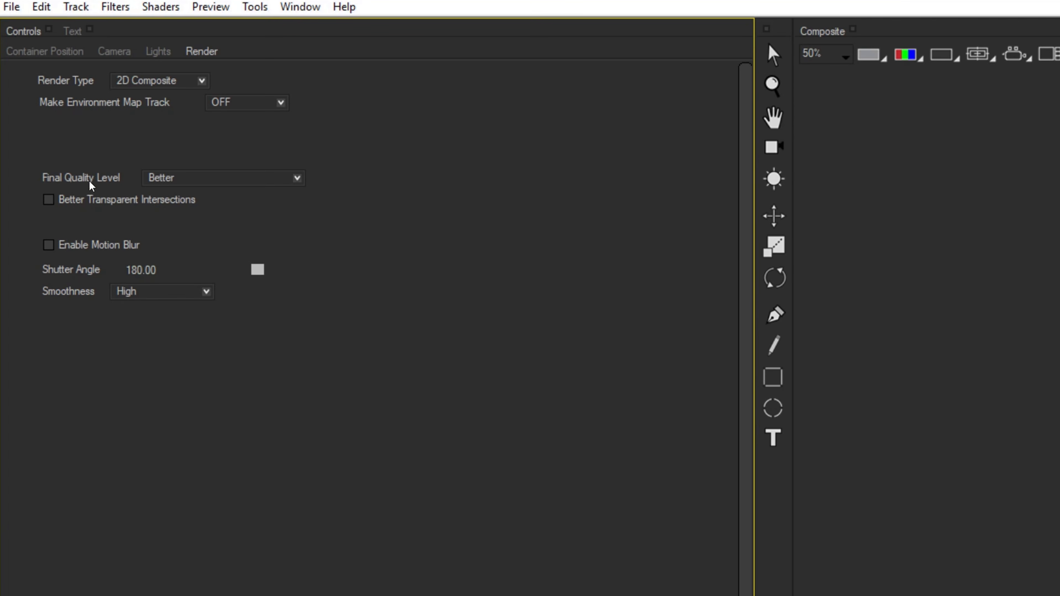
left_click(48, 246)
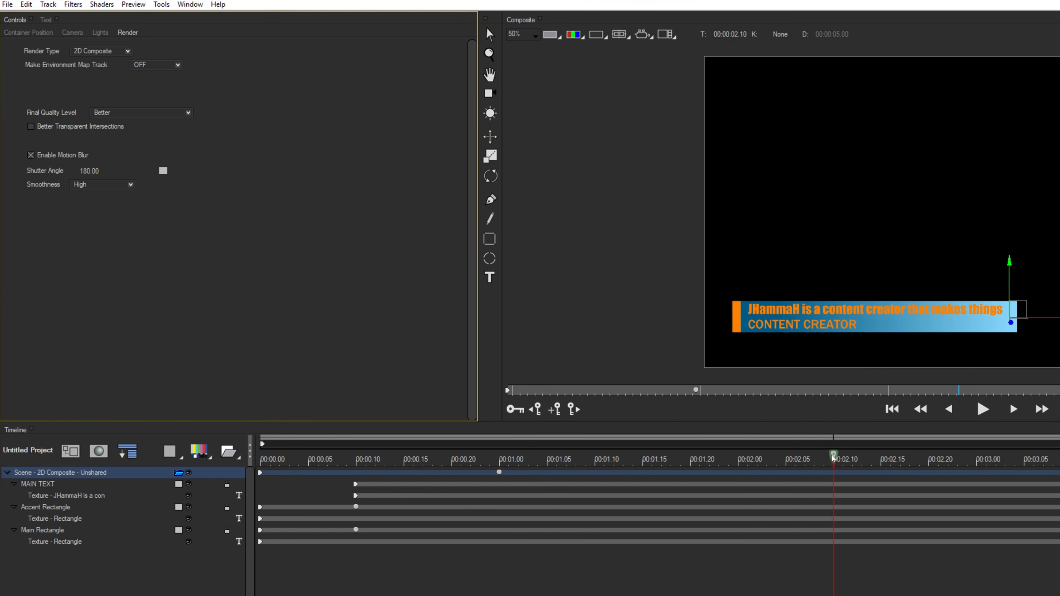
left_click_drag(912, 500, 390, 500)
left_click_drag(355, 456, 308, 456)
Try the Low motion blur smoothness for comparison and set the scene's smoothness to Highest.
left_click(87, 185)
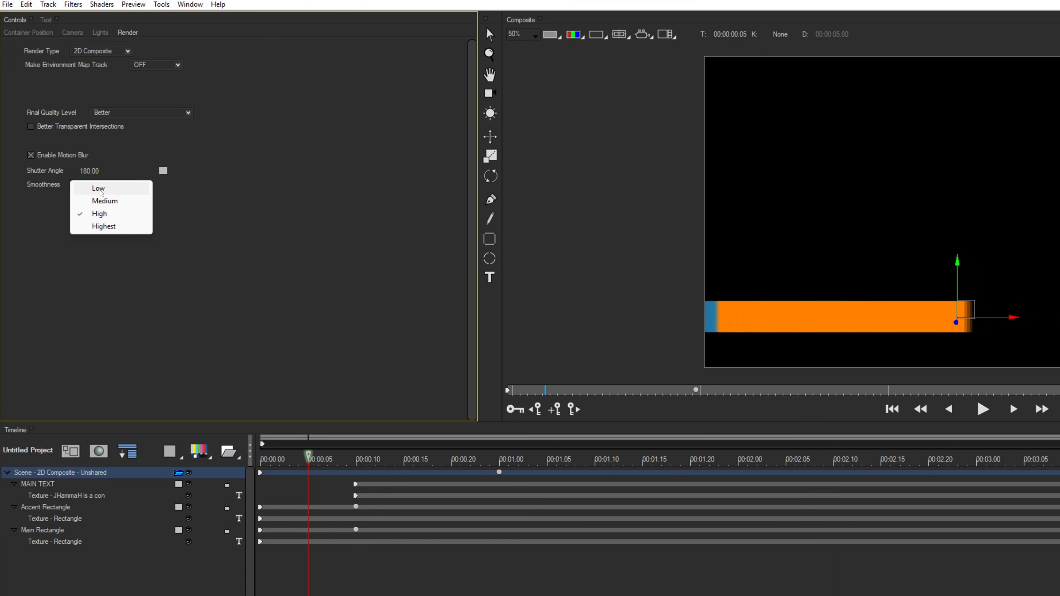
left_click(101, 190)
left_click(100, 185)
left_click(111, 228)
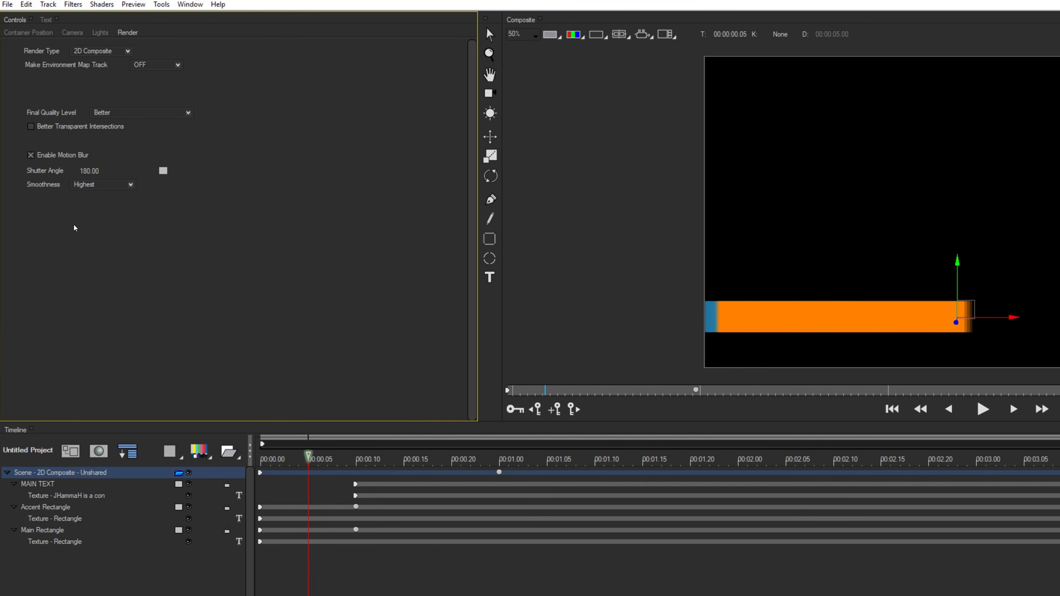